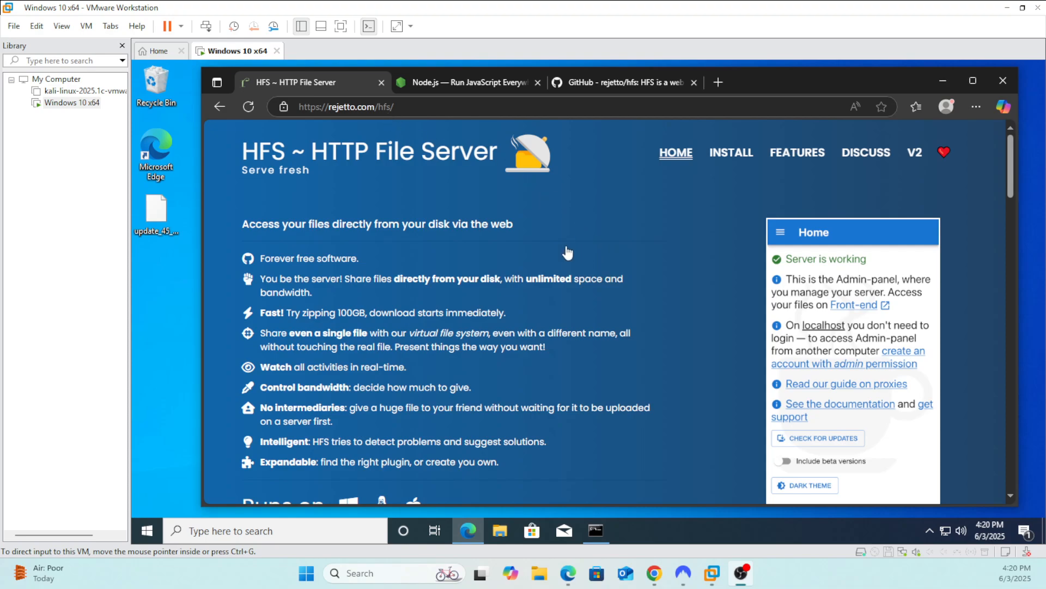
Examine the LTS download option on the Node.js website
left_click(474, 84)
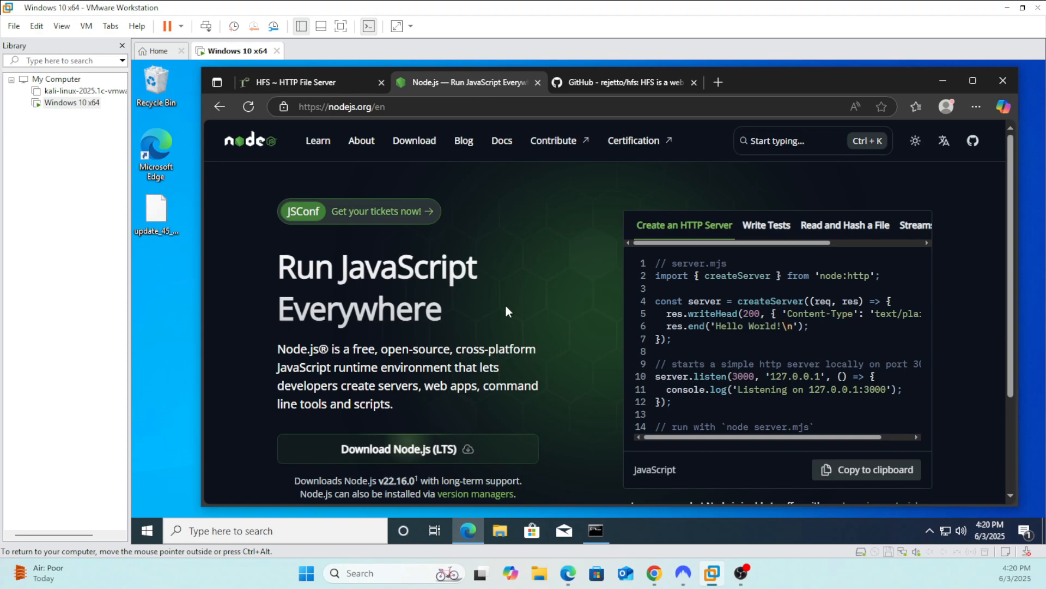
scroll(518, 321, "down", 1)
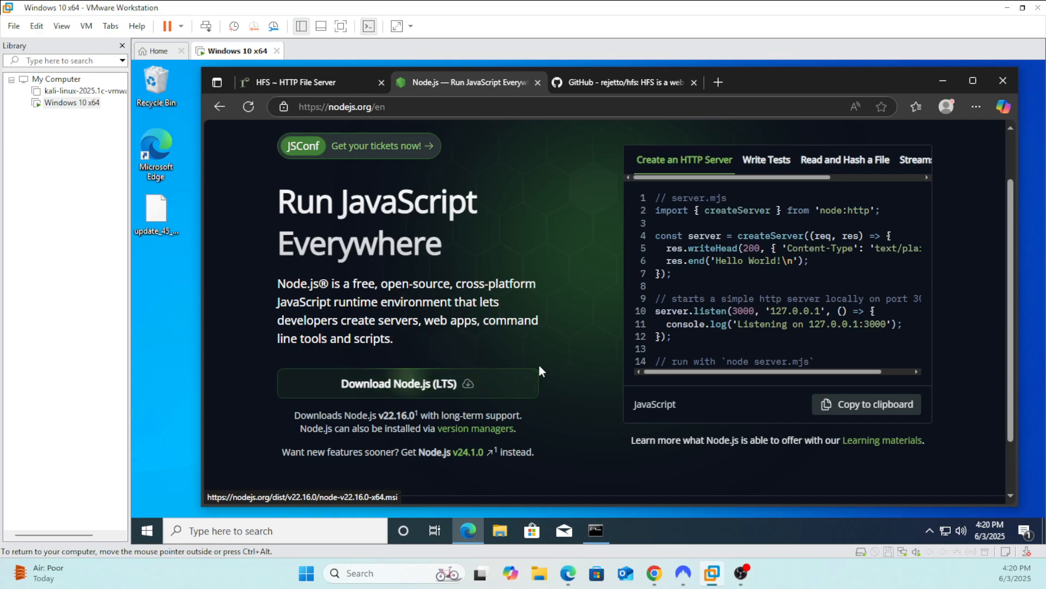
scroll(551, 376, "up", 1)
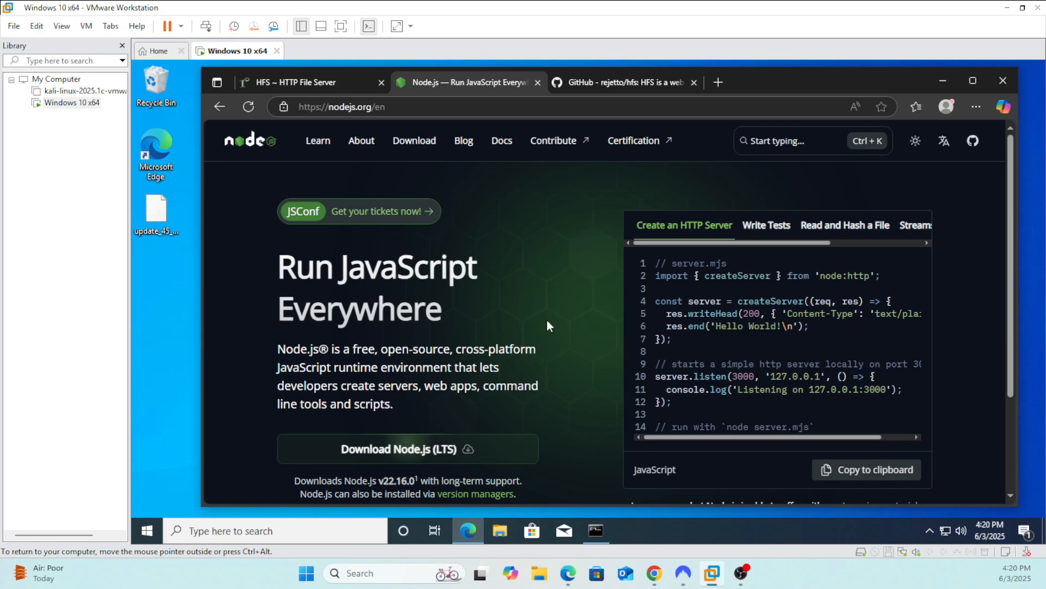
Switch to Command Prompt and check the installed Node.js version with "node --version"
left_click(603, 532)
left_click(416, 233)
left_click_drag(391, 175, 446, 148)
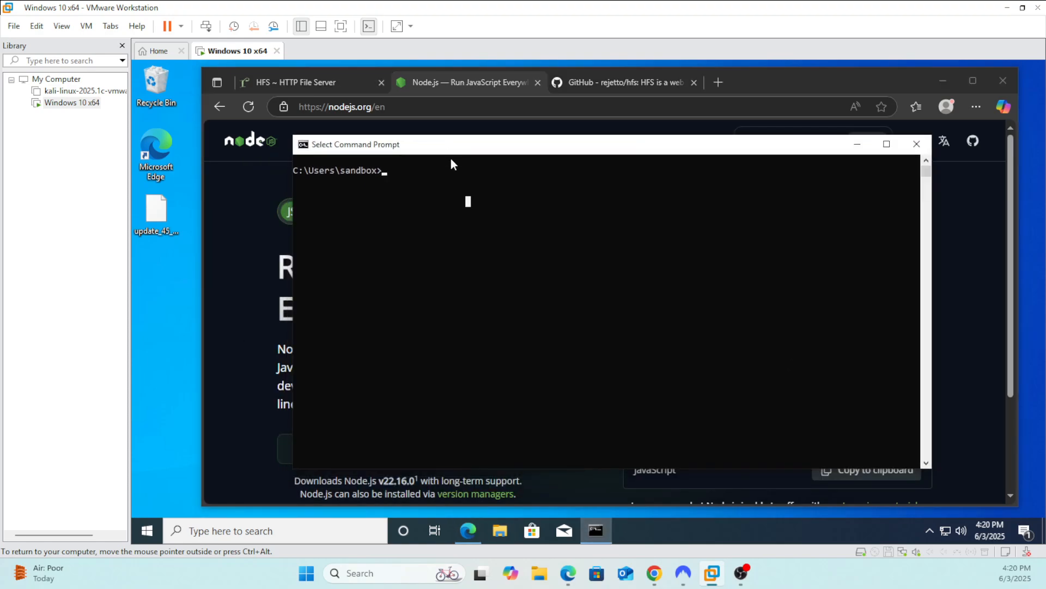
left_click(458, 201)
left_click(434, 195)
type("node --v")
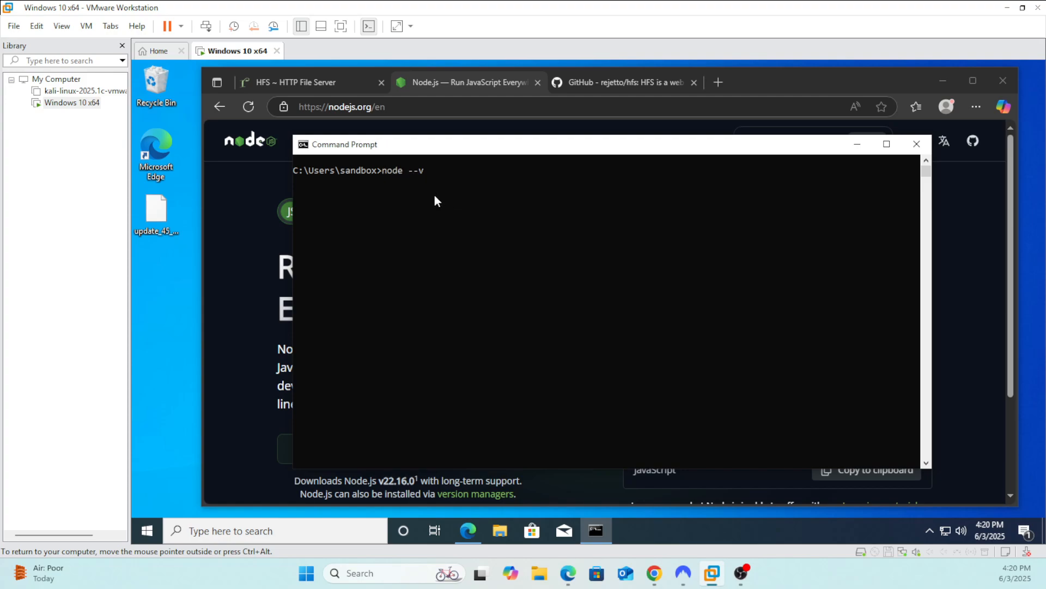
type("ersion")
key("Return")
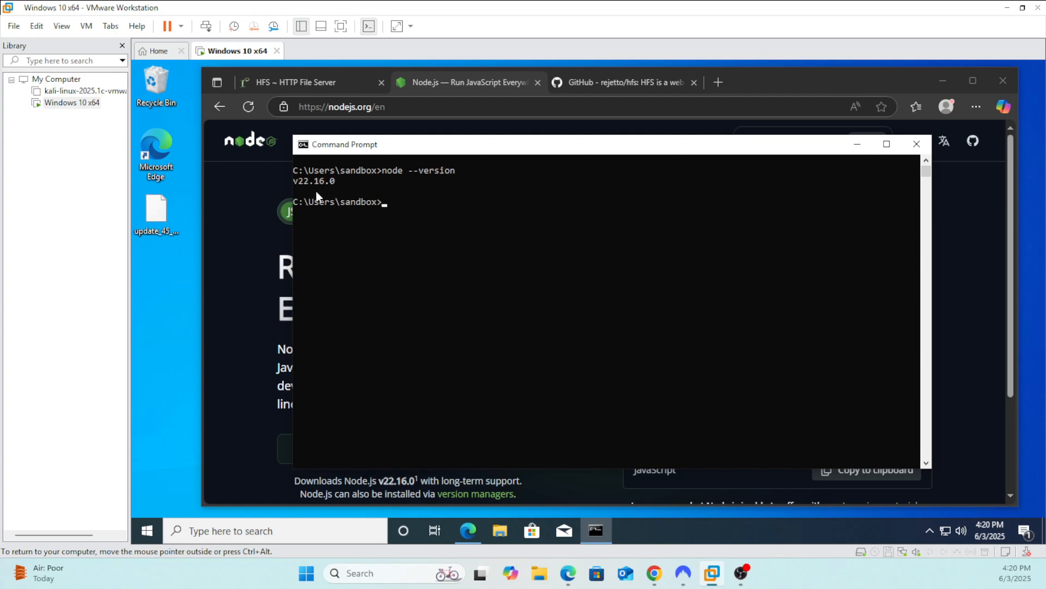
left_click_drag(529, 152, 482, 151)
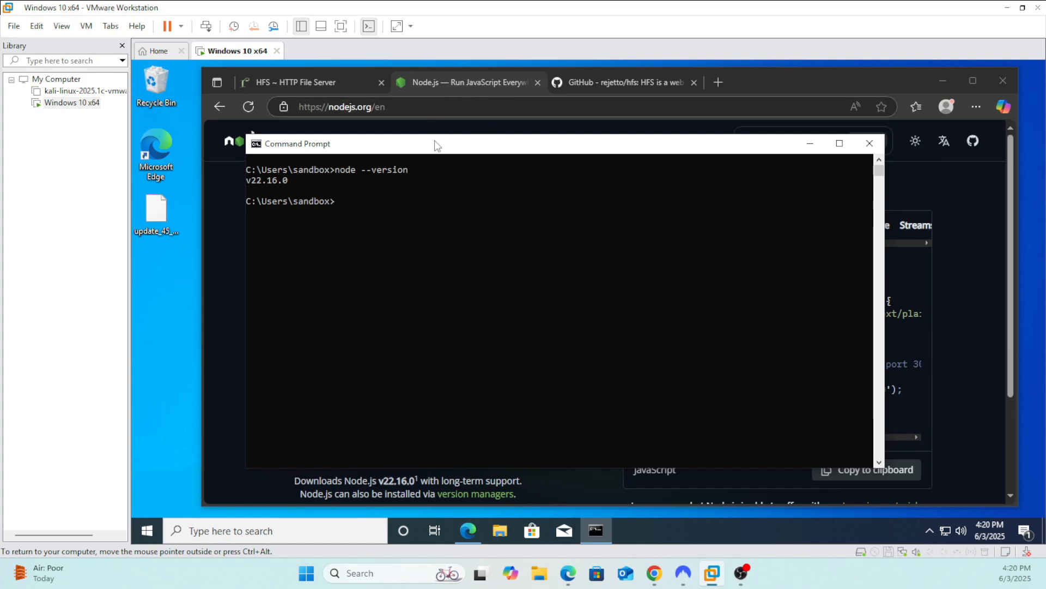
left_click_drag(440, 150, 443, 146)
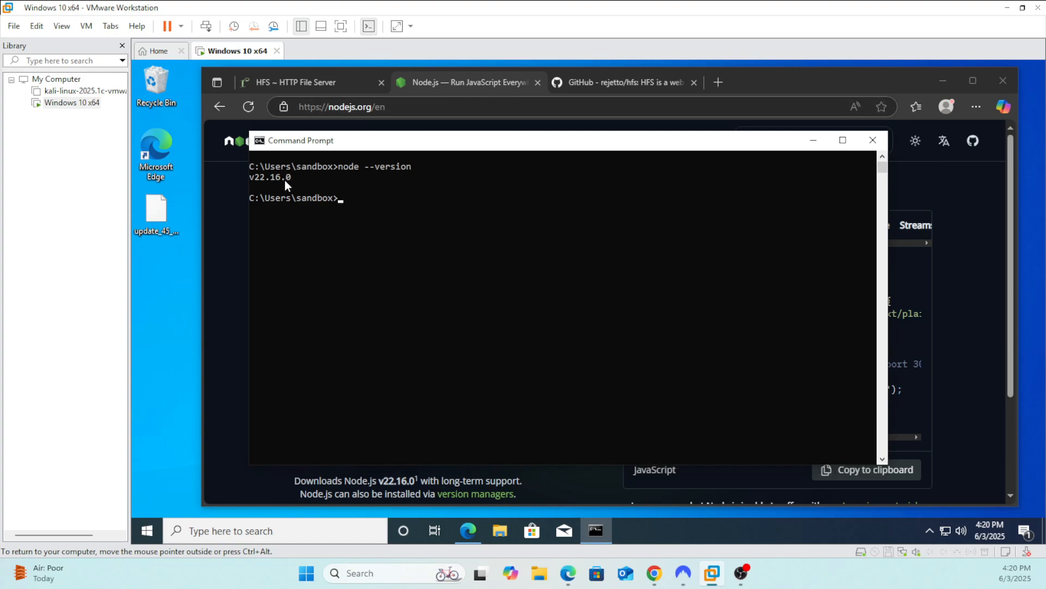
Read the security notice about the old version (V2) on the HFS website
left_click(328, 80)
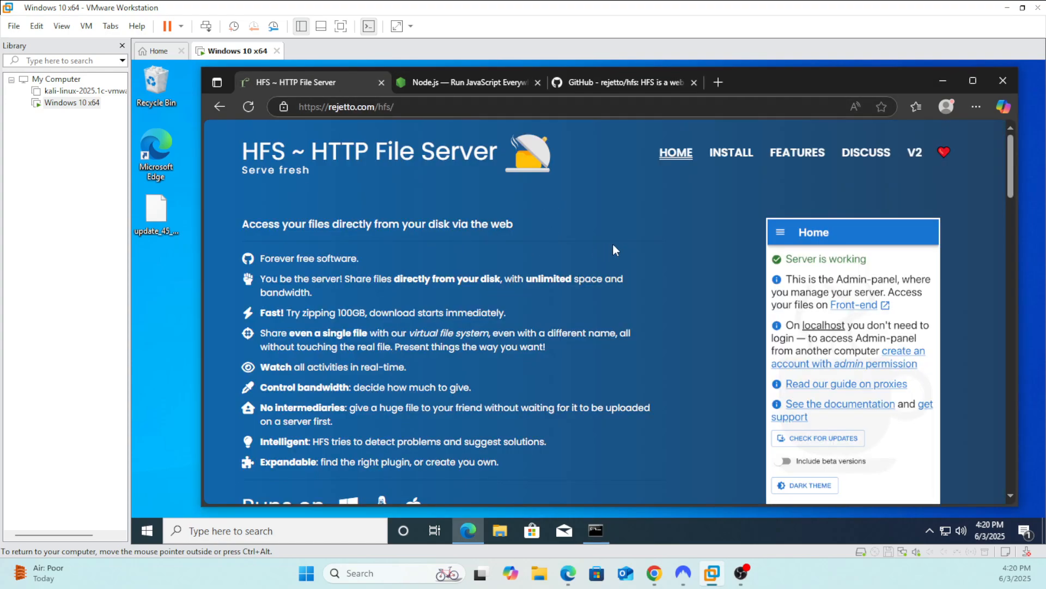
left_click_drag(1011, 155, 1007, 450)
left_click_drag(529, 219, 681, 220)
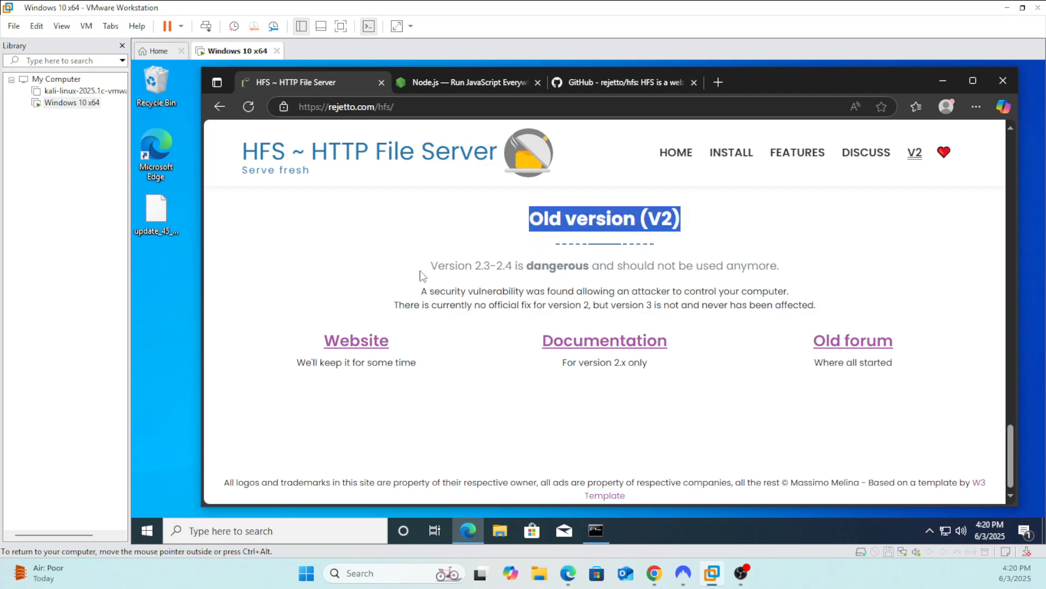
left_click_drag(428, 266, 790, 274)
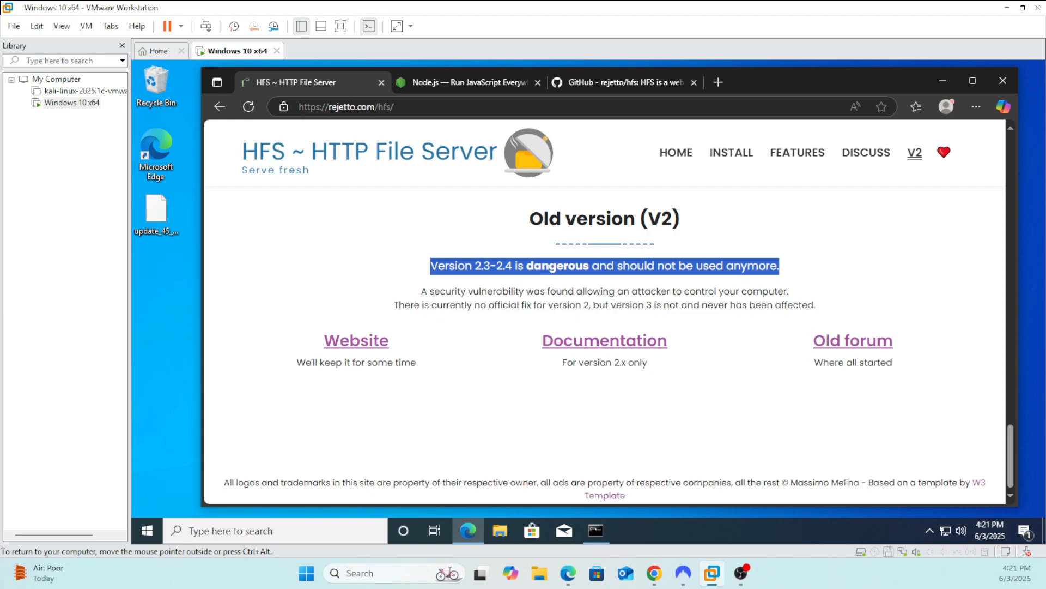
left_click_drag(421, 291, 831, 311)
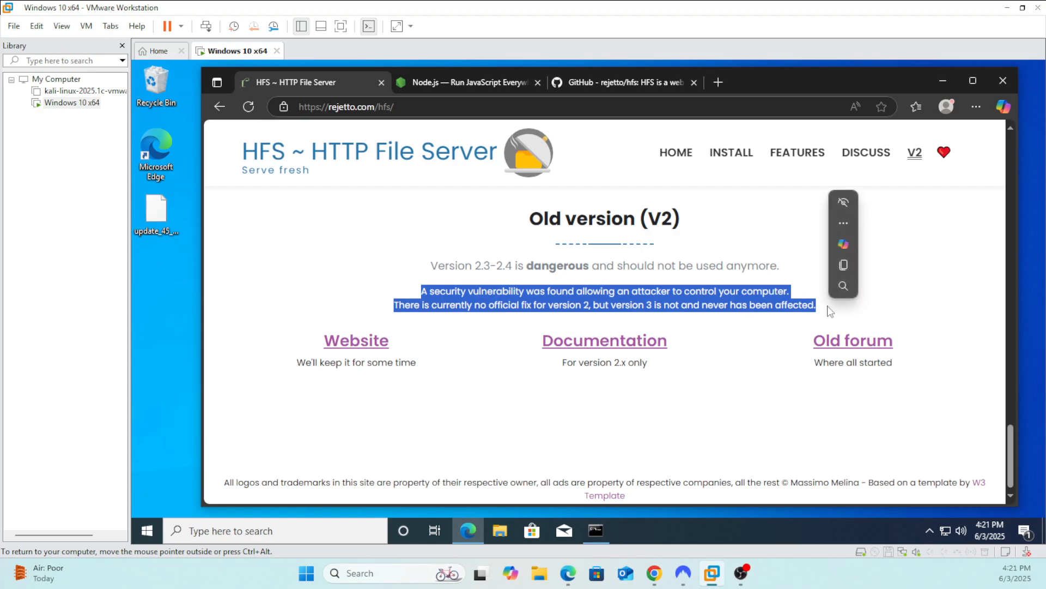
left_click(831, 312)
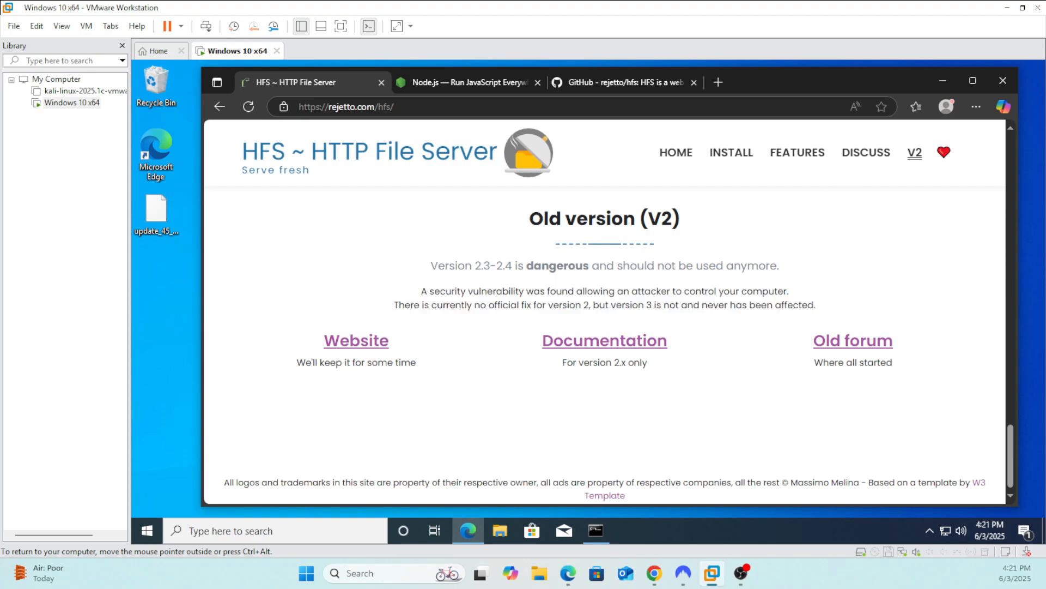
scroll(386, 340, "up", 1)
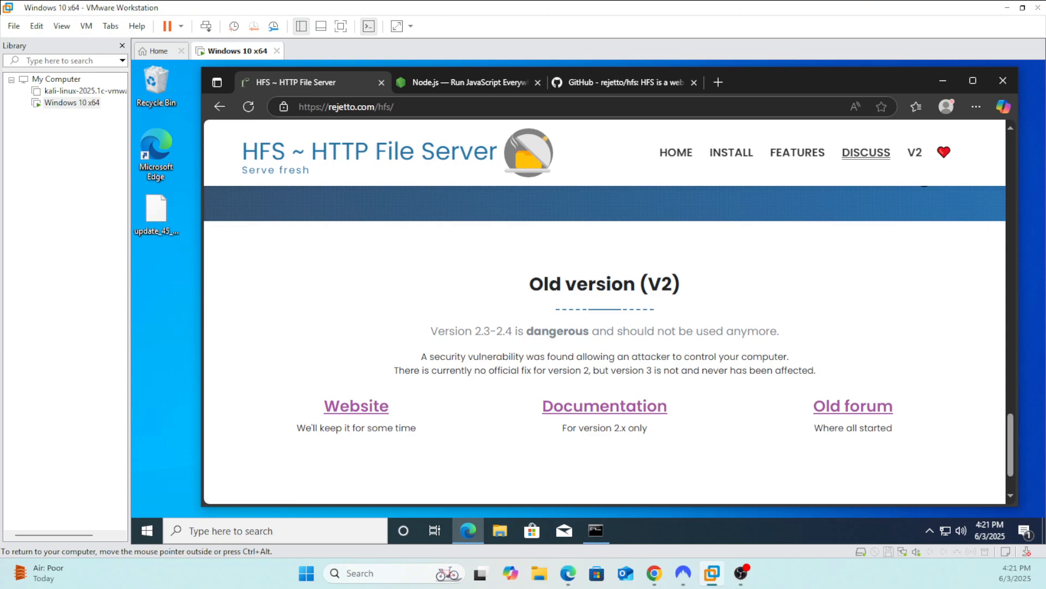
scroll(711, 321, "up", 4)
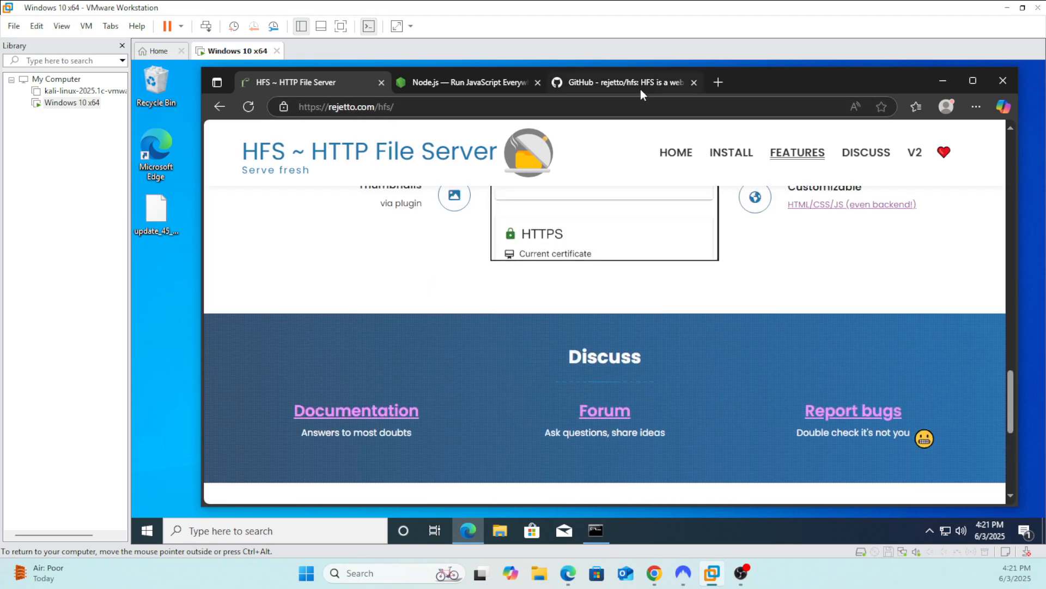
Check the HFS version in the README heading and the rejetto account in the GitHub address, and revisit the Node.js page
left_click(641, 91)
left_click_drag(550, 279, 473, 280)
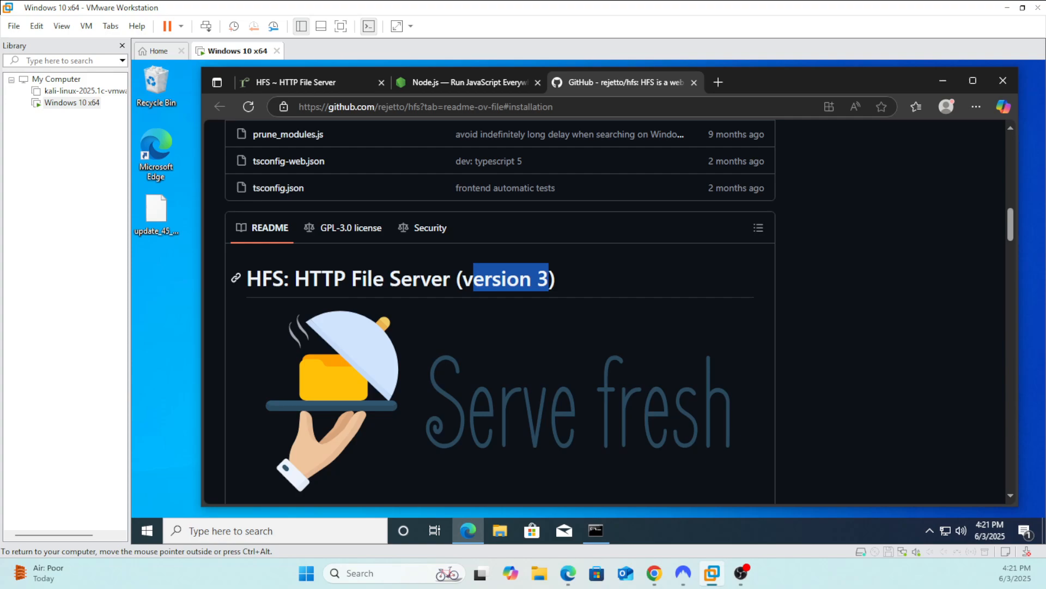
double_click(387, 108)
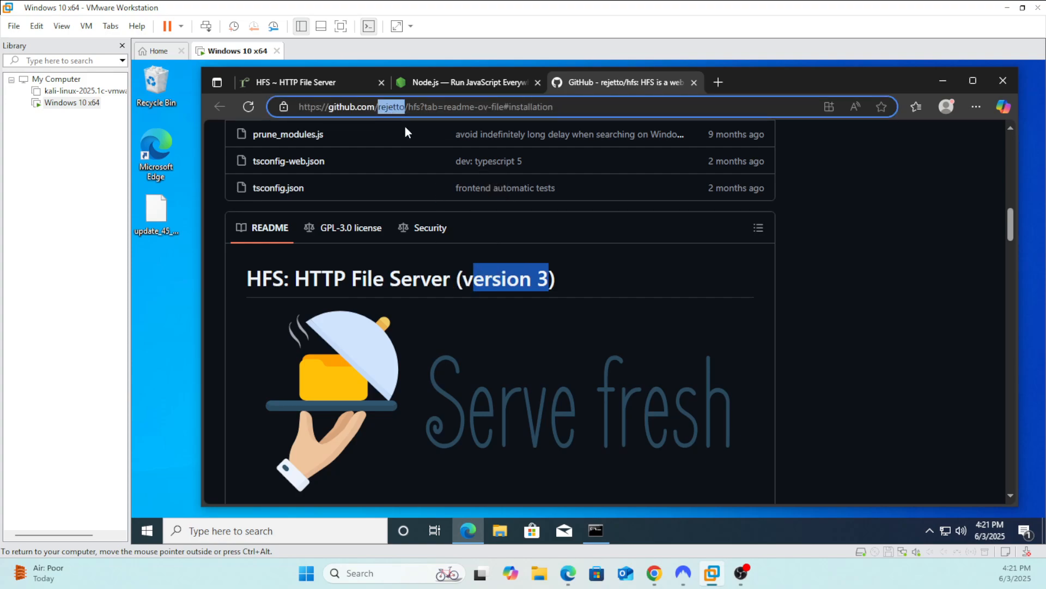
left_click(584, 279)
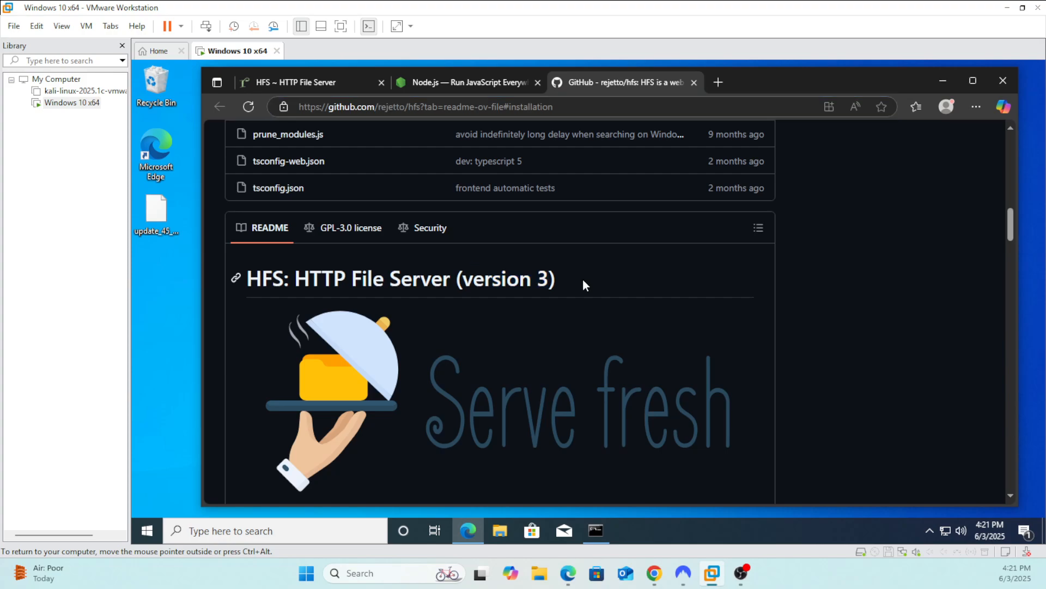
left_click(313, 79)
left_click(472, 81)
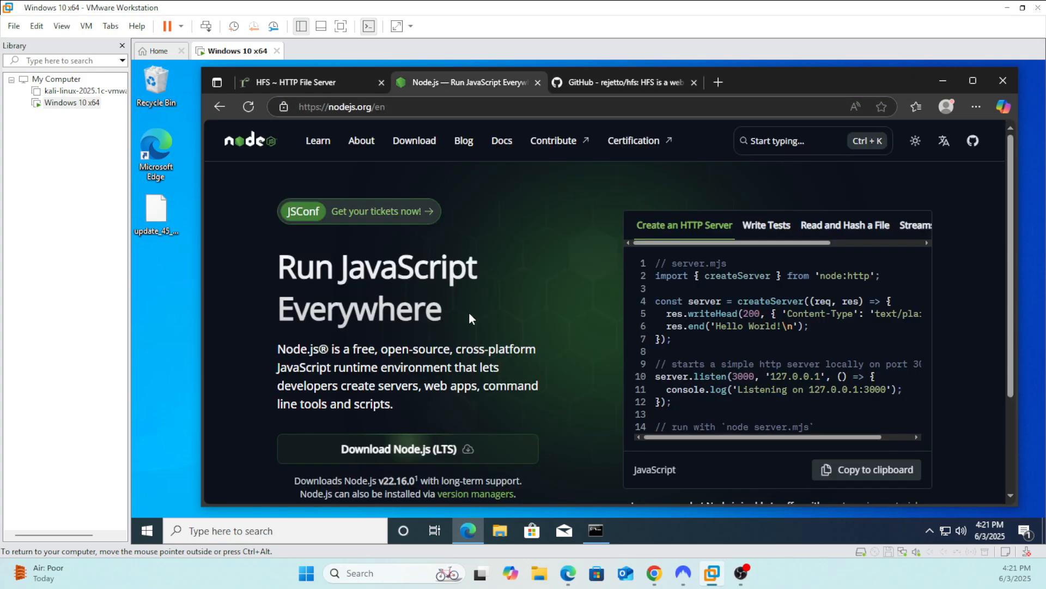
Minimize the browser and install HFS globally from Command Prompt with "npm install -g hfs"
left_click(942, 80)
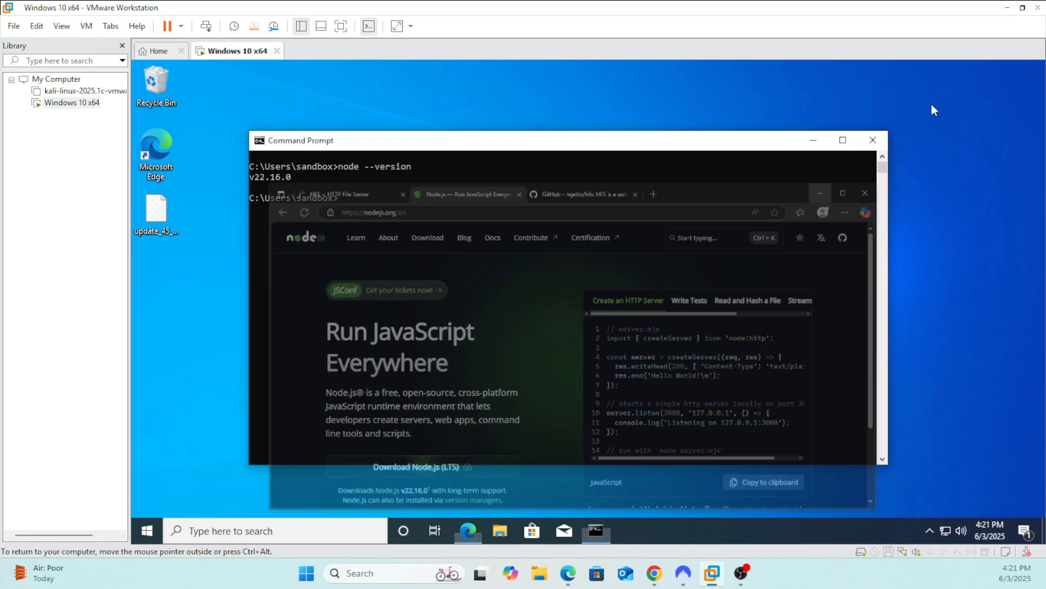
left_click_drag(482, 150, 480, 122)
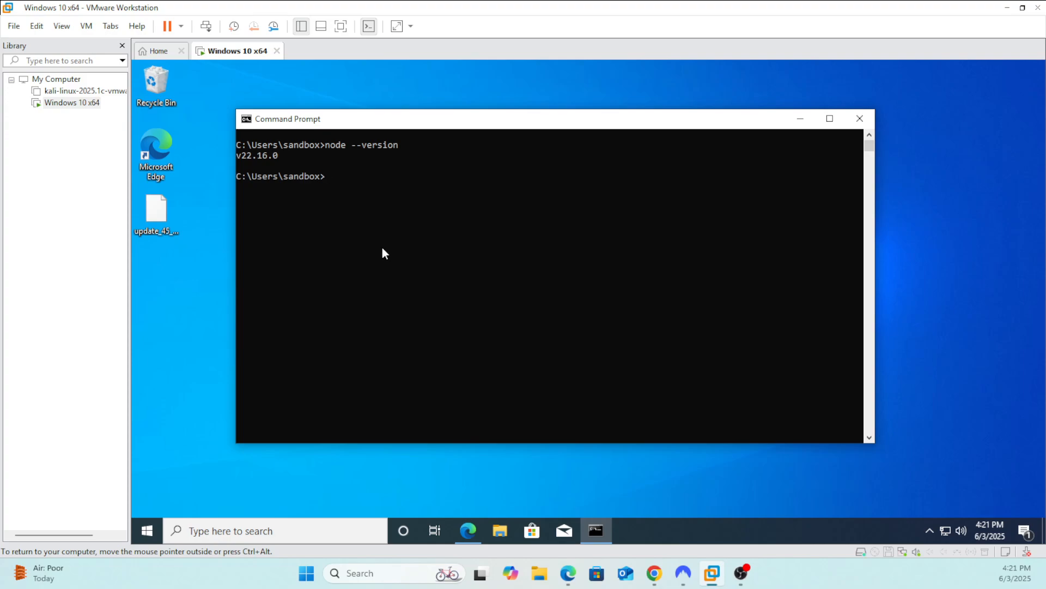
type("npm install -g hfs")
key("Return")
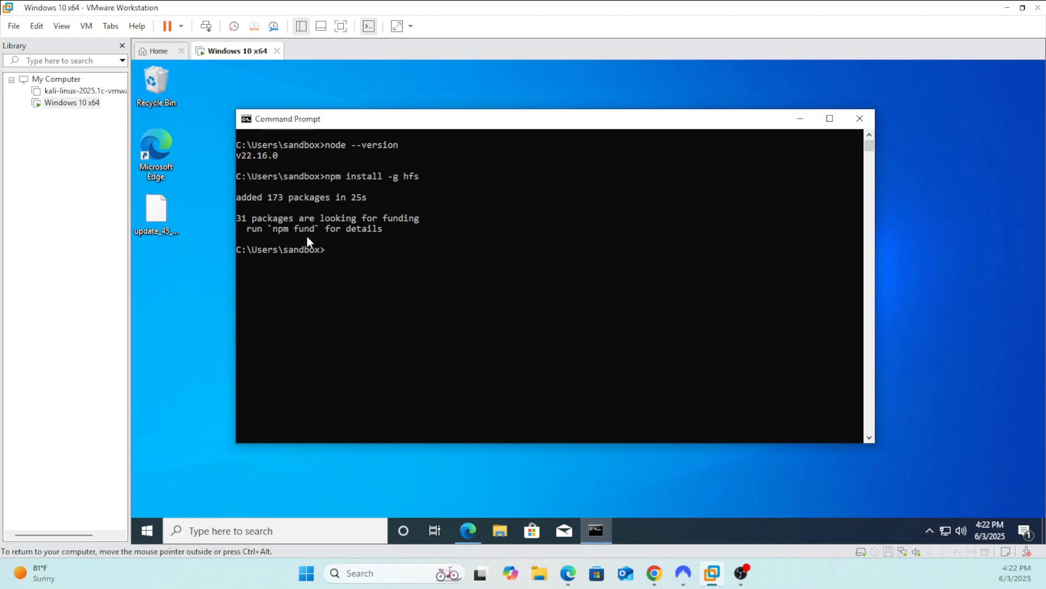
Start the HTTP File Server from the command line with the hfs command
left_click(393, 270)
type("n")
key("BackSpace")
type("hfs")
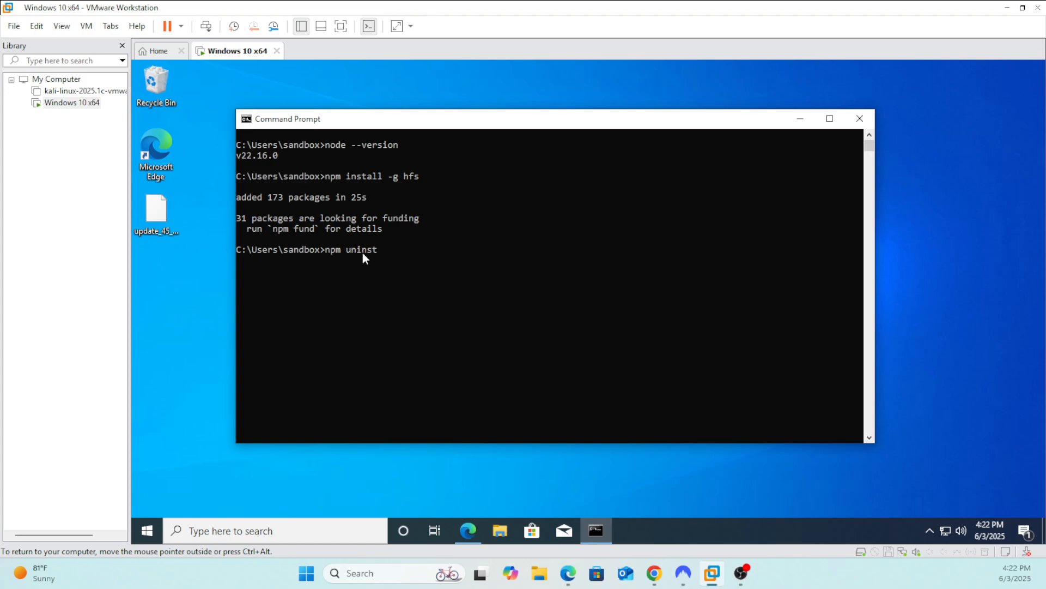
type("l -g hfs")
key("BackSpace")
key("BackSpace")
key("BackSpace")
key("BackSpace")
key("BackSpace")
key("BackSpace")
key("BackSpace")
key("BackSpace")
key("BackSpace")
key("BackSpace")
key("BackSpace")
key("BackSpace")
Launch the file server with the command "hfs" and minimize the browser window to return to the server console
type("hfs")
key("Return")
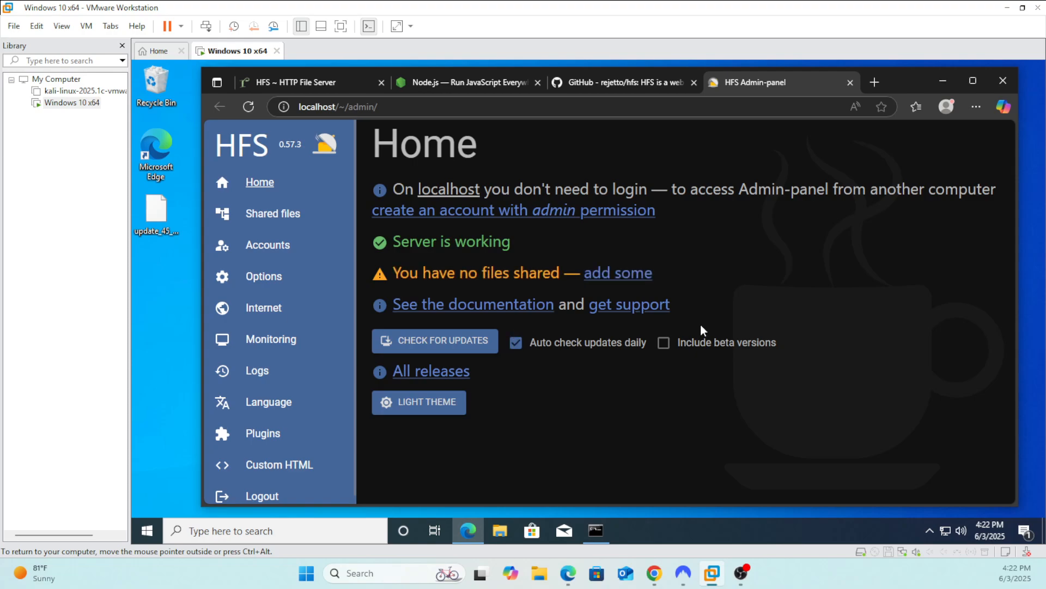
left_click(942, 80)
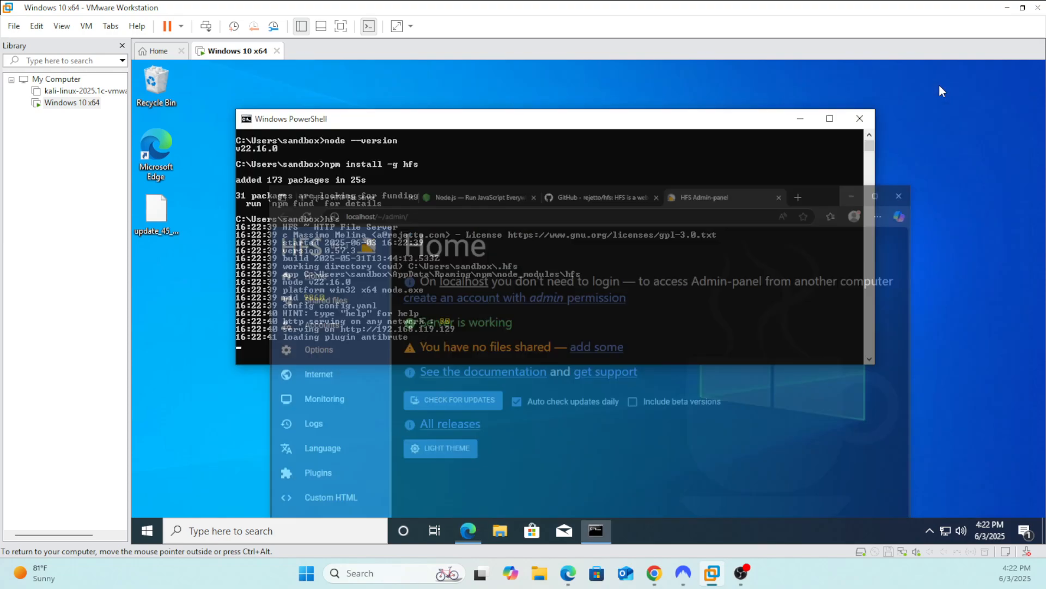
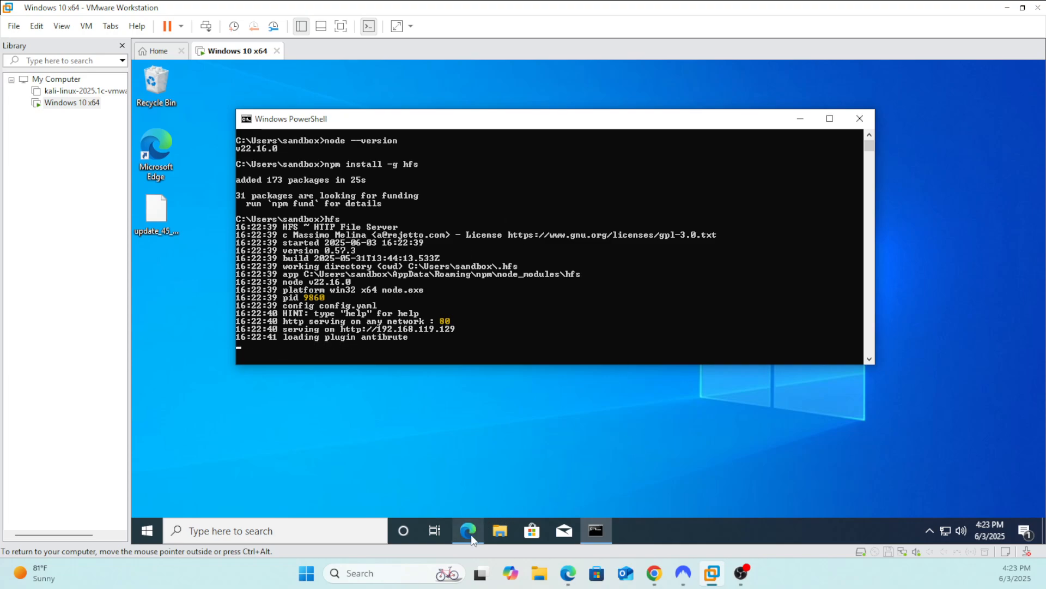
View the HFS Admin-panel home page in Microsoft Edge, and return to the server console to check its startup output
left_click(470, 533)
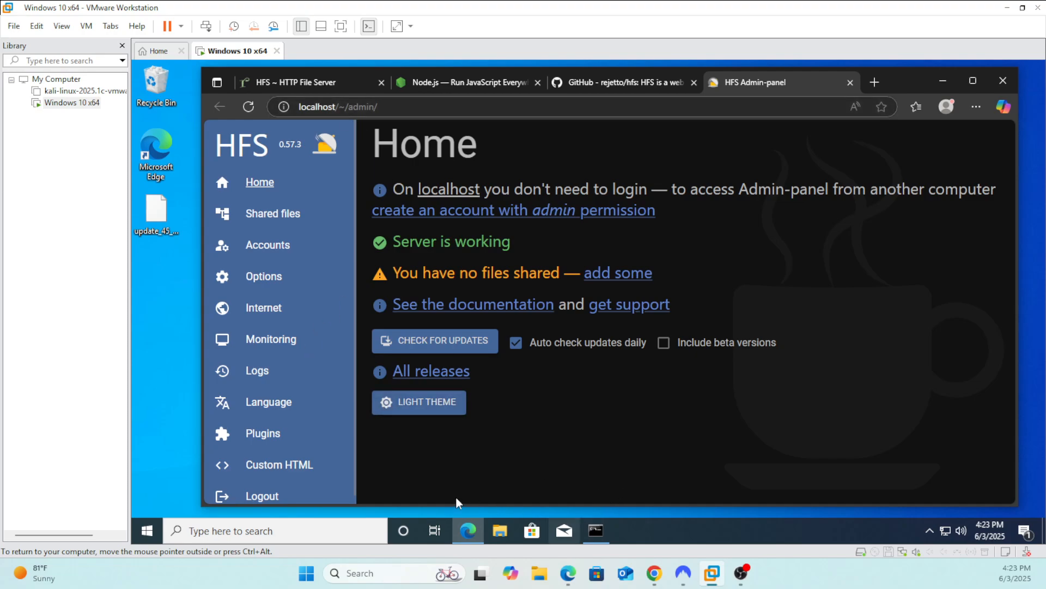
left_click(599, 533)
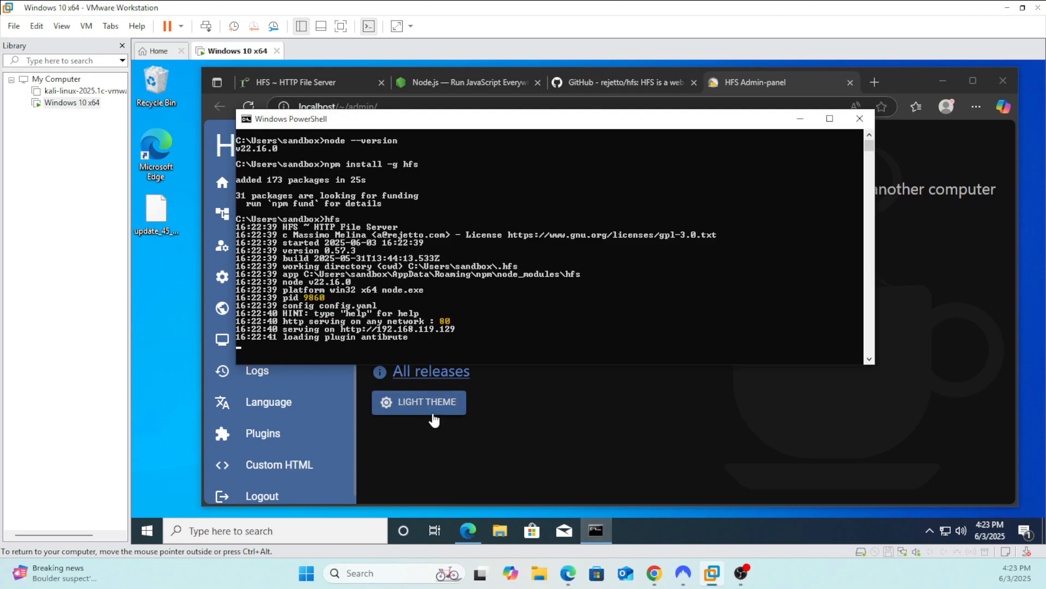
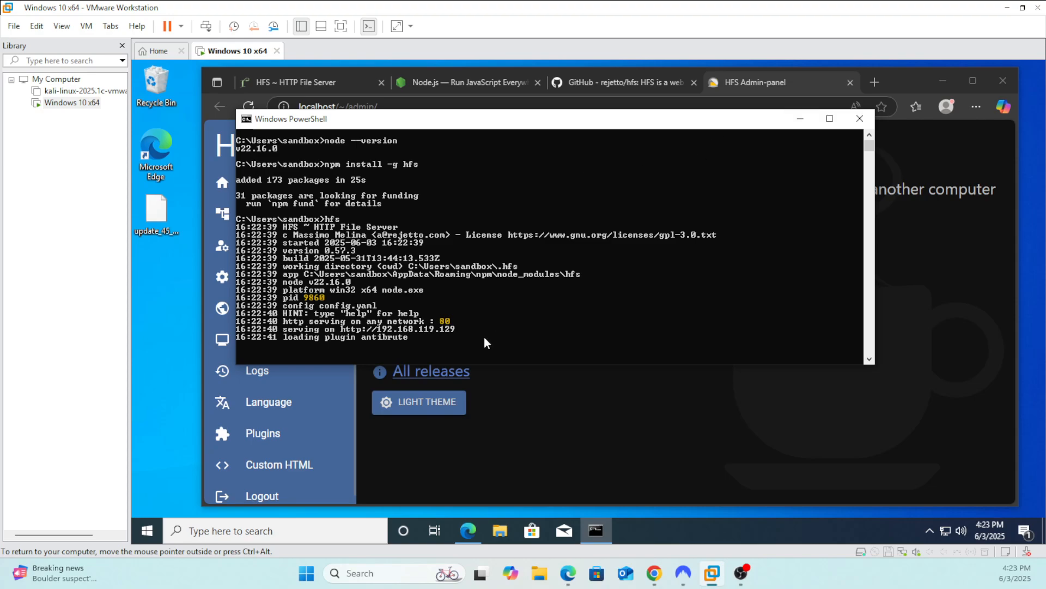
Minimize the server console and open a blank new user form on the Admin-panel's Accounts page
left_click(800, 118)
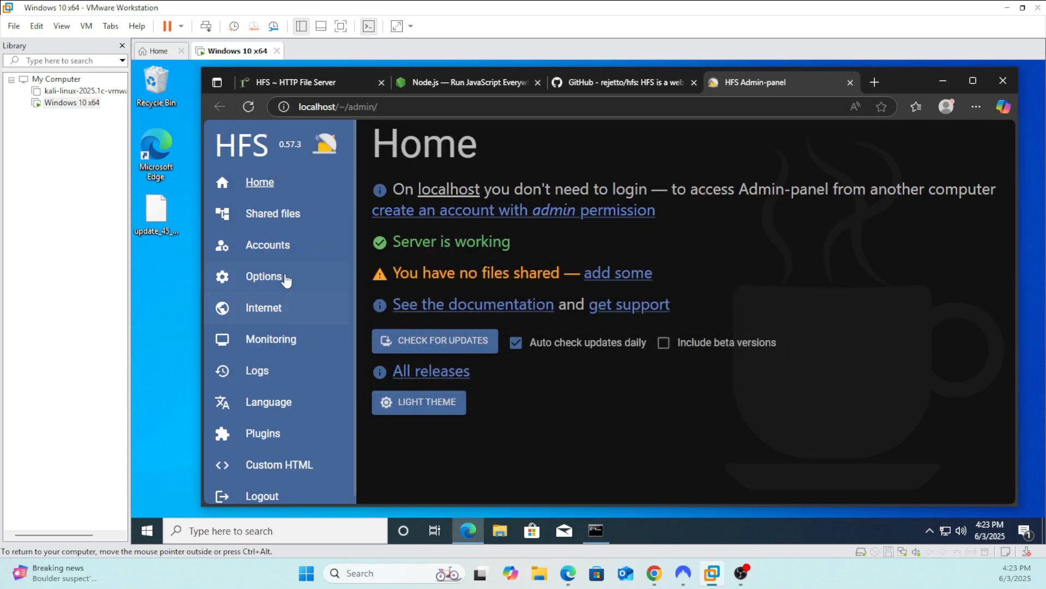
left_click(267, 245)
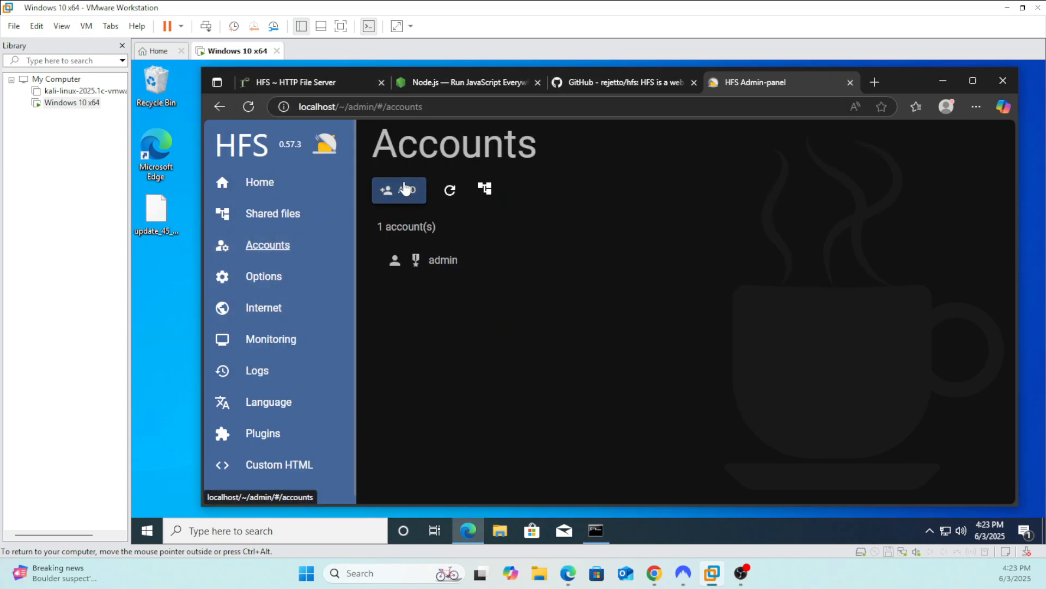
left_click(405, 189)
left_click(451, 264)
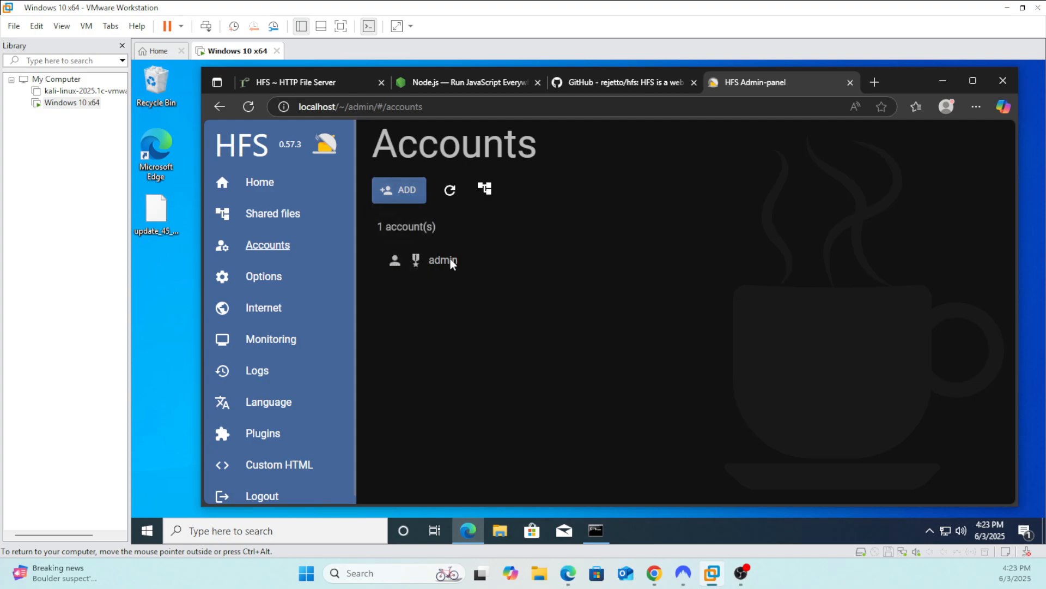
left_click(399, 190)
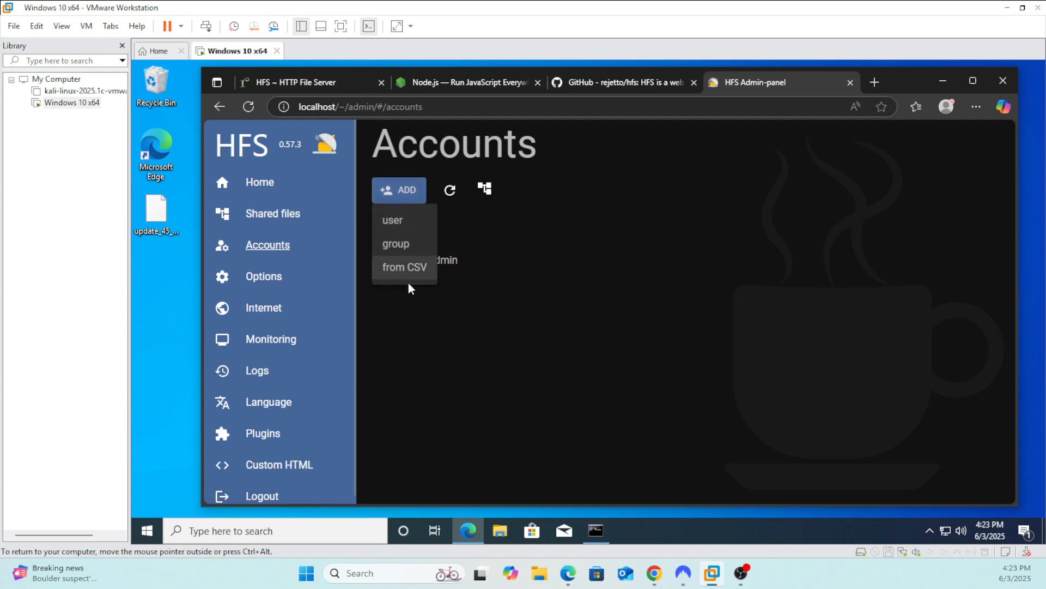
left_click(407, 222)
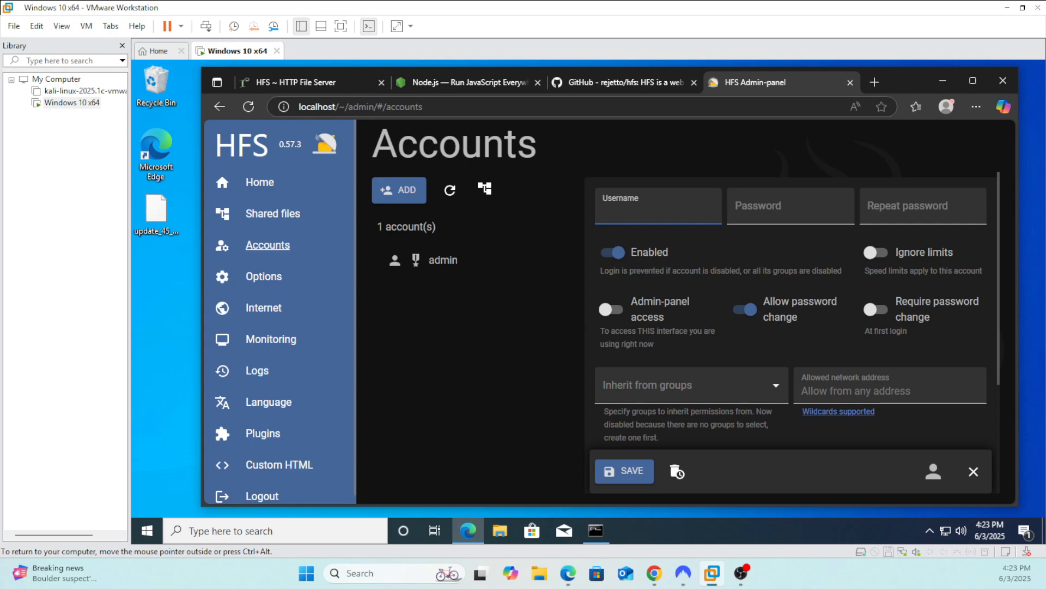
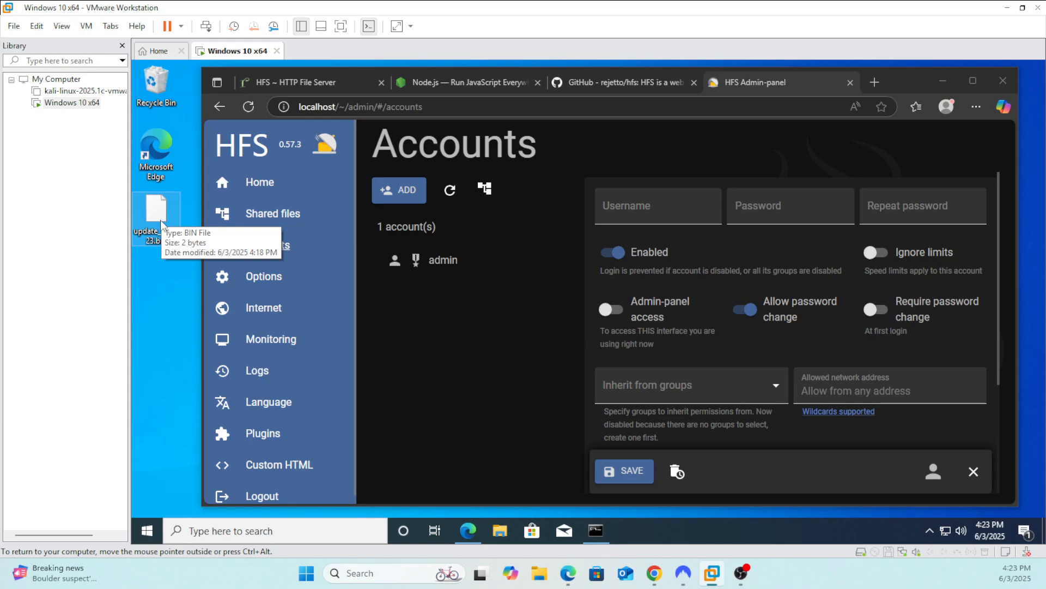
Leave the new user form unsaved and open the Admin-panel's Shared files page showing the virtual file system
left_click(163, 221)
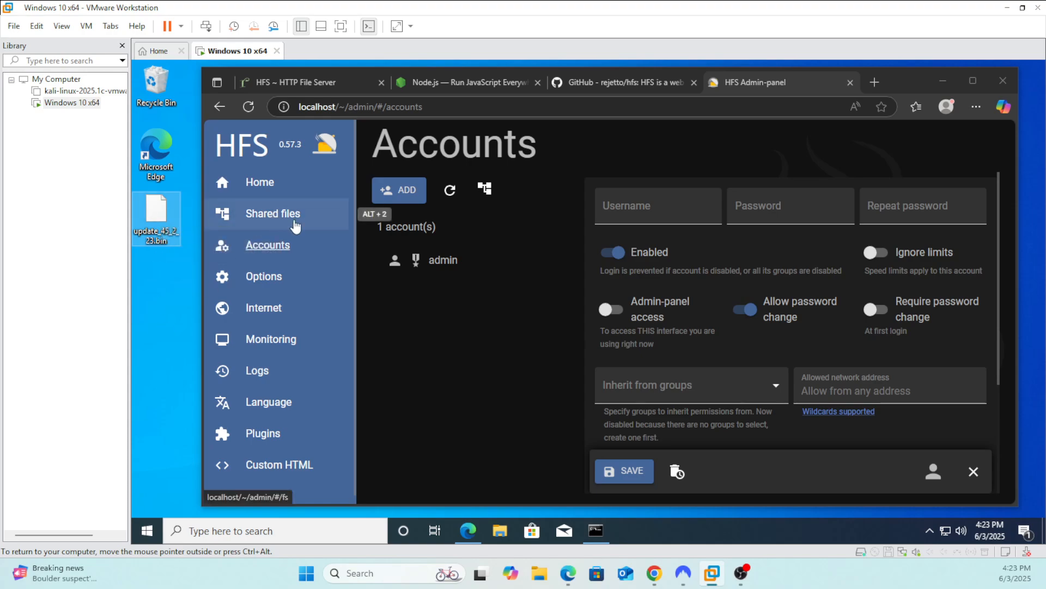
left_click(272, 219)
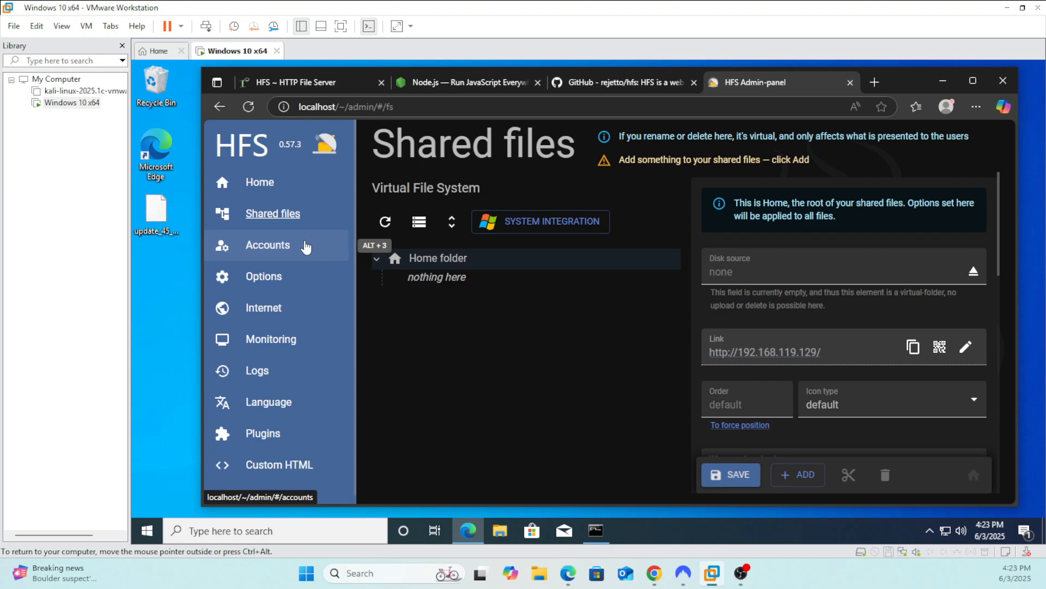
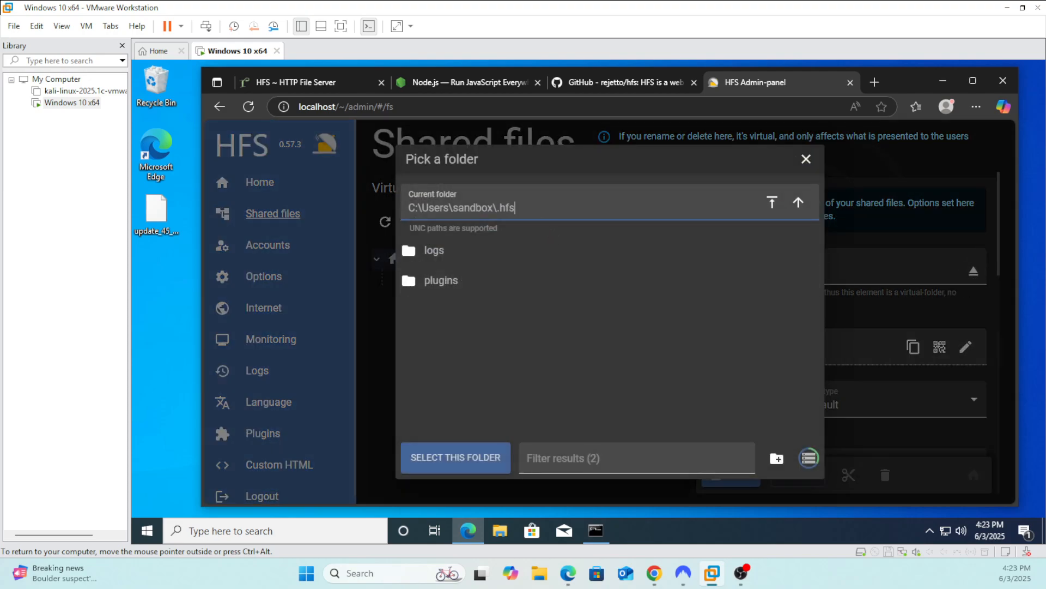
Select the trailing "hfs" text of the current folder path C:\Users\sandbox\.hfs in the folder picker
key("shift+Left")
key("shift+Left")
key("shift+Right")
key("shift+Right")
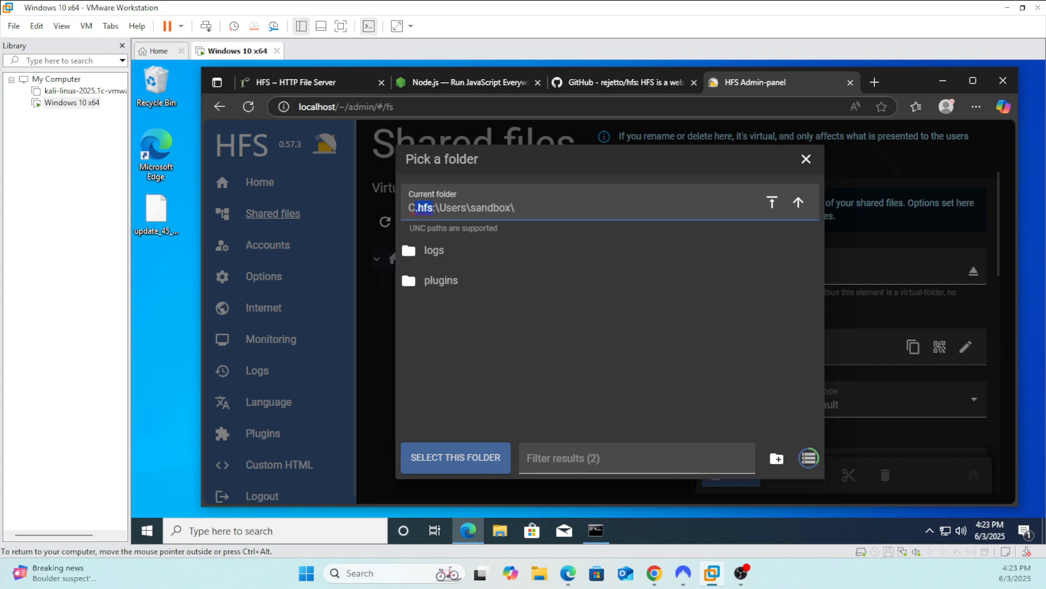
Undo the misplaced move of the ".hfs" text in the folder picker's current folder path and place the text cursor at the path's end
key("ctrl+z")
left_click(518, 208)
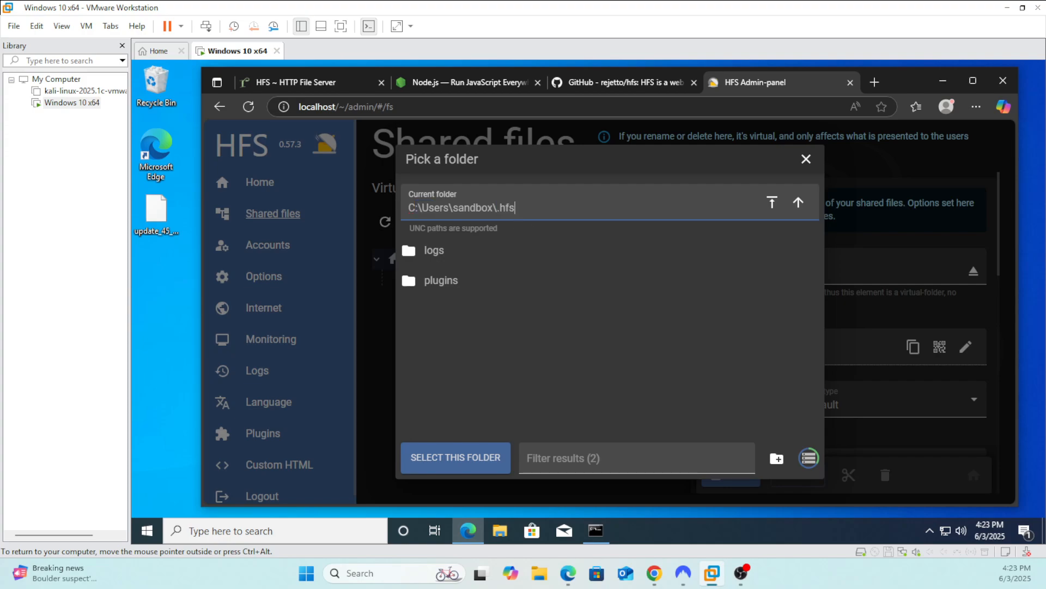
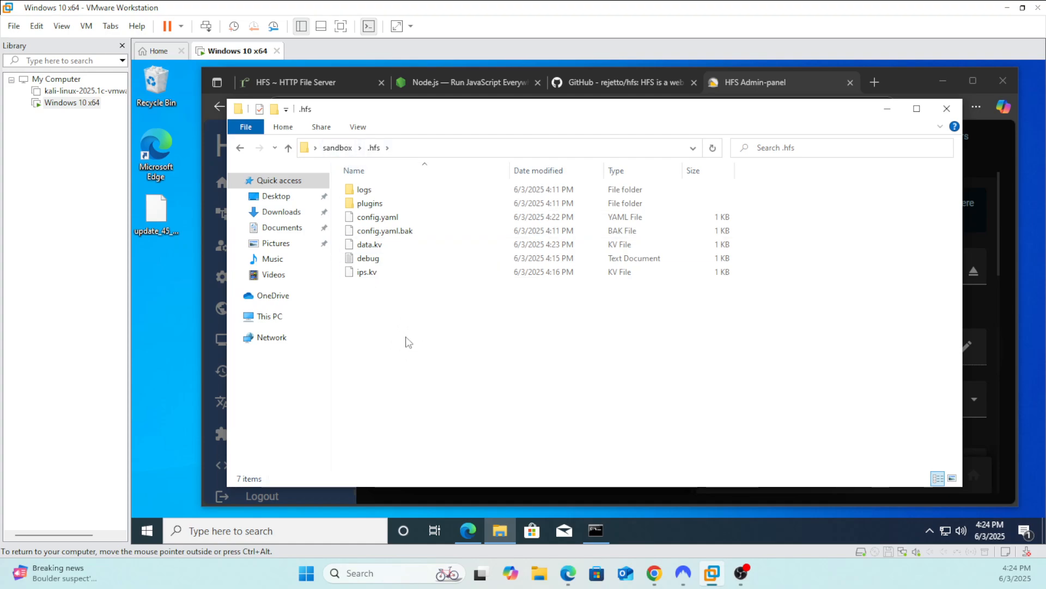
Create a new folder inside the .hfs folder and enter "fire" as its name
key("ctrl+shift+n")
type("fire")
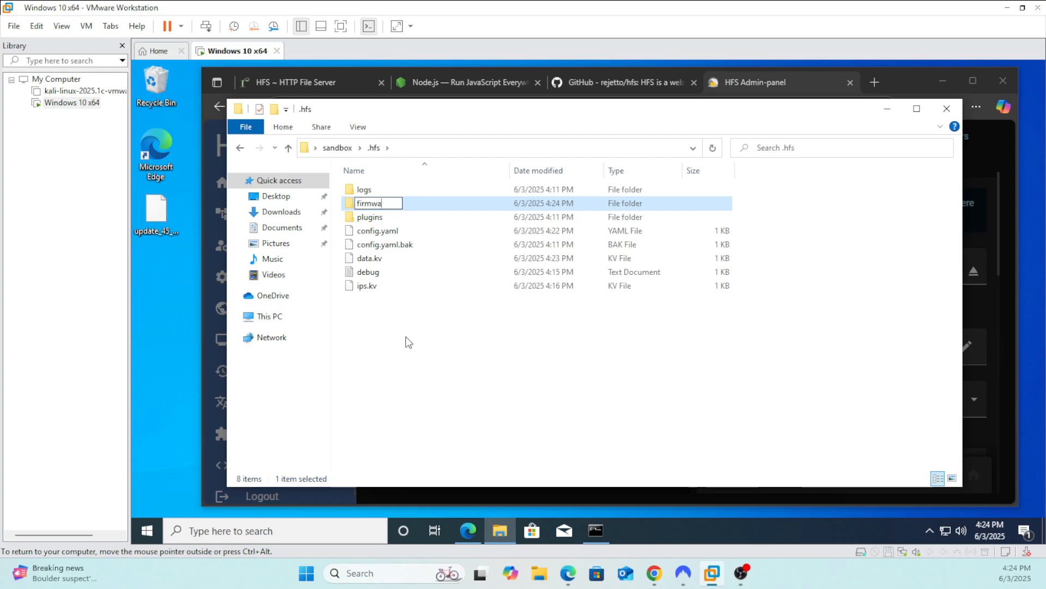
Correct the new folder's name to "firmware" and open the folder
key("BackSpace")
key("BackSpace")
type("are")
key("BackSpace")
key("BackSpace")
type("ware")
key("Return")
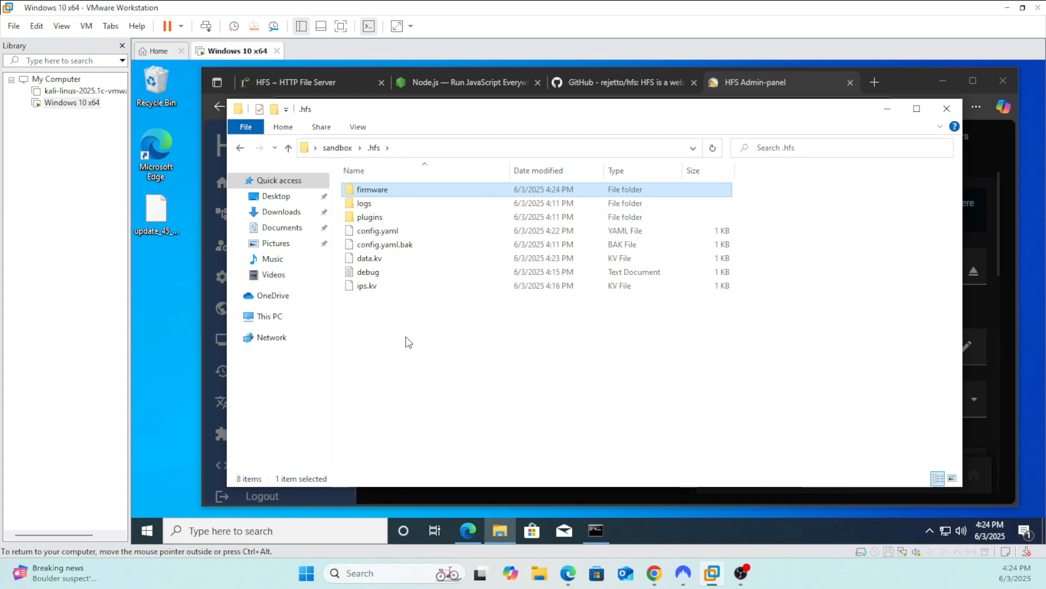
key("Return")
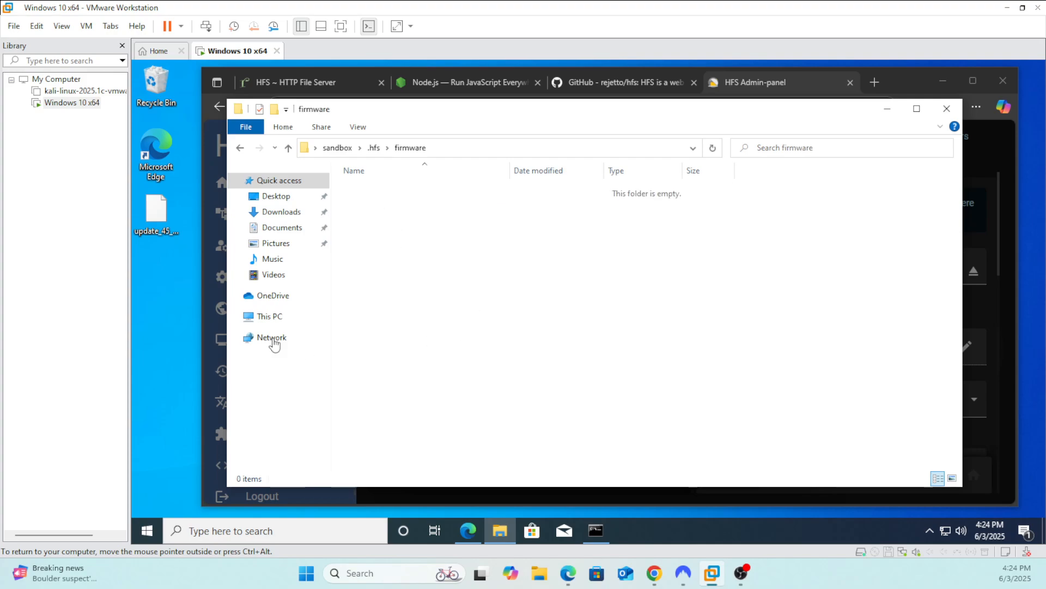
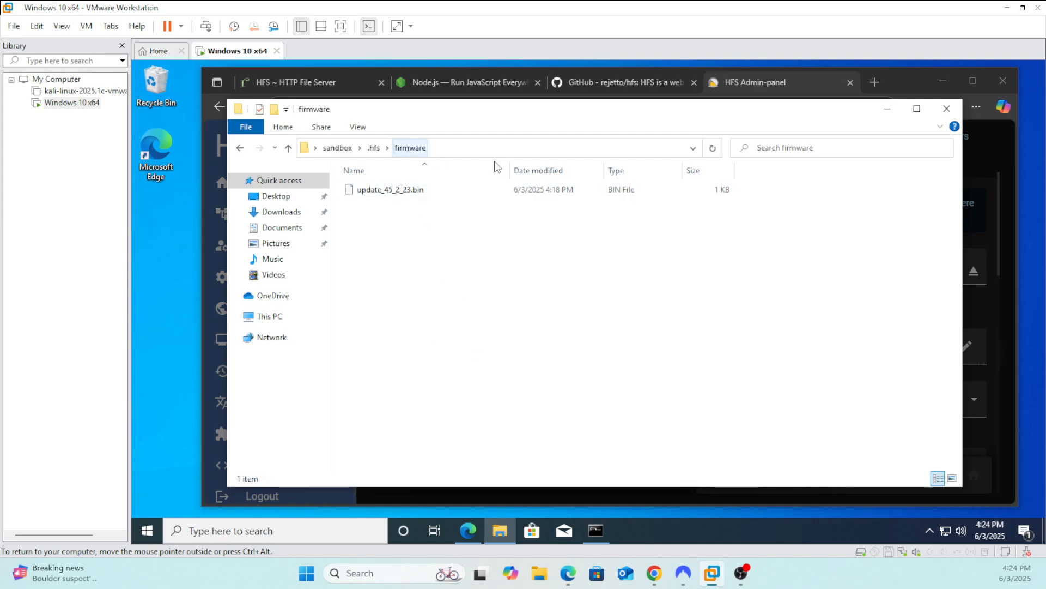
Close the file window, reload the folder picker and set the Home folder's disk source to the firmware folder
left_click(947, 108)
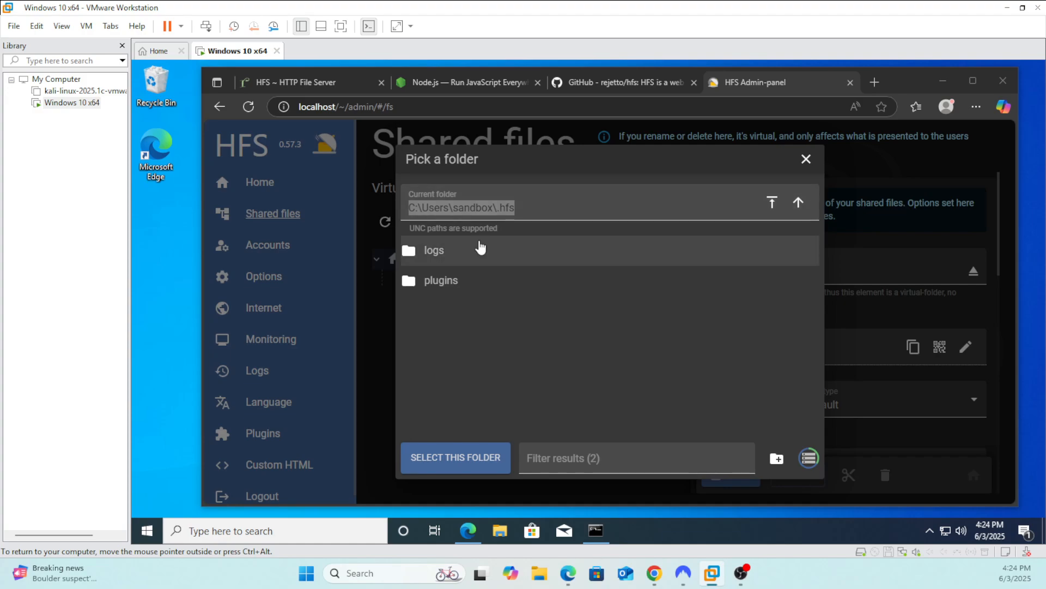
left_click(806, 158)
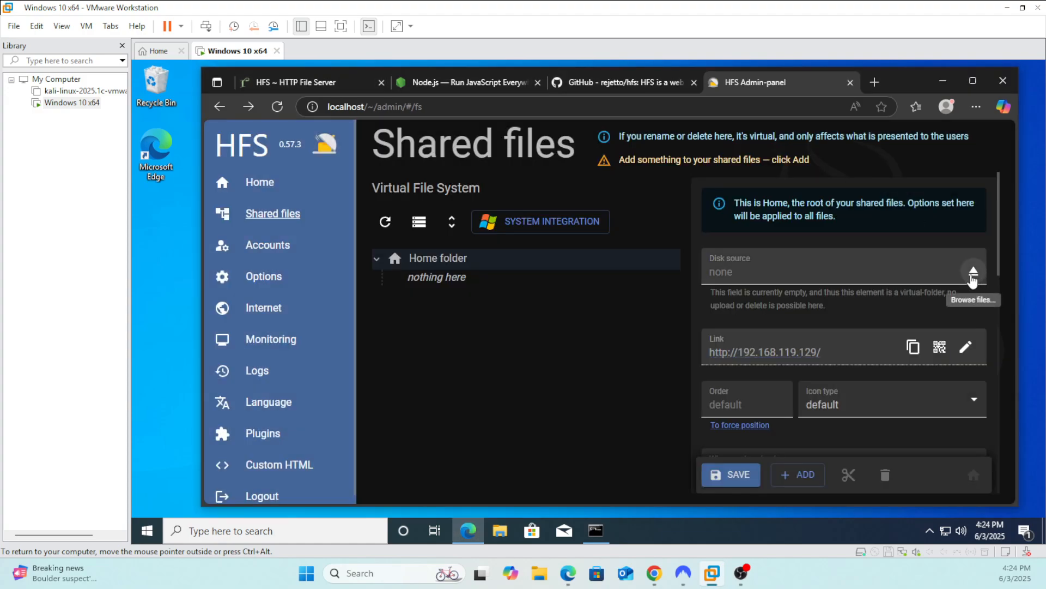
left_click(974, 273)
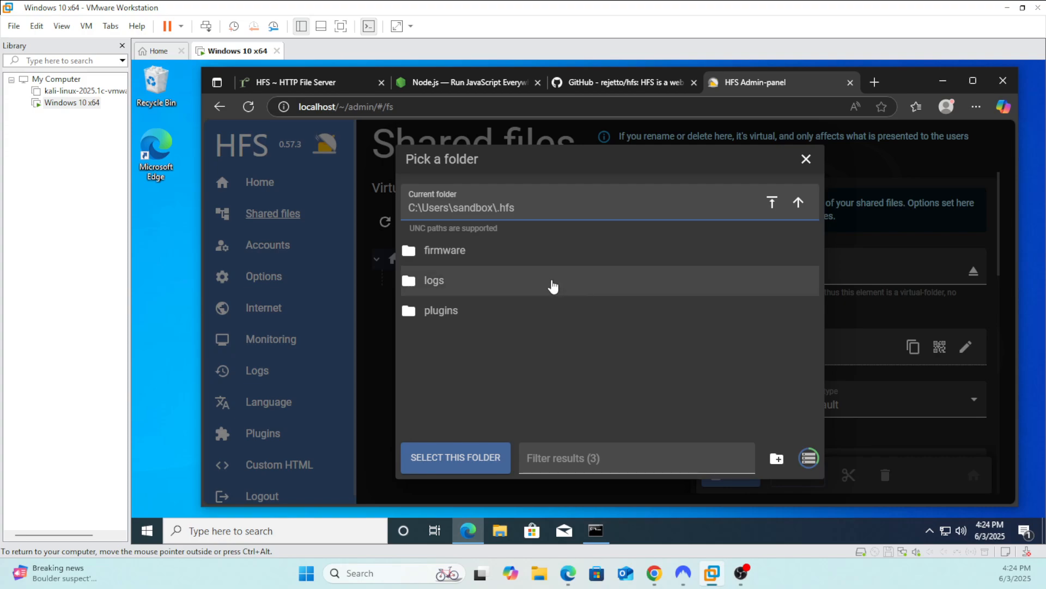
left_click(445, 251)
left_click(456, 459)
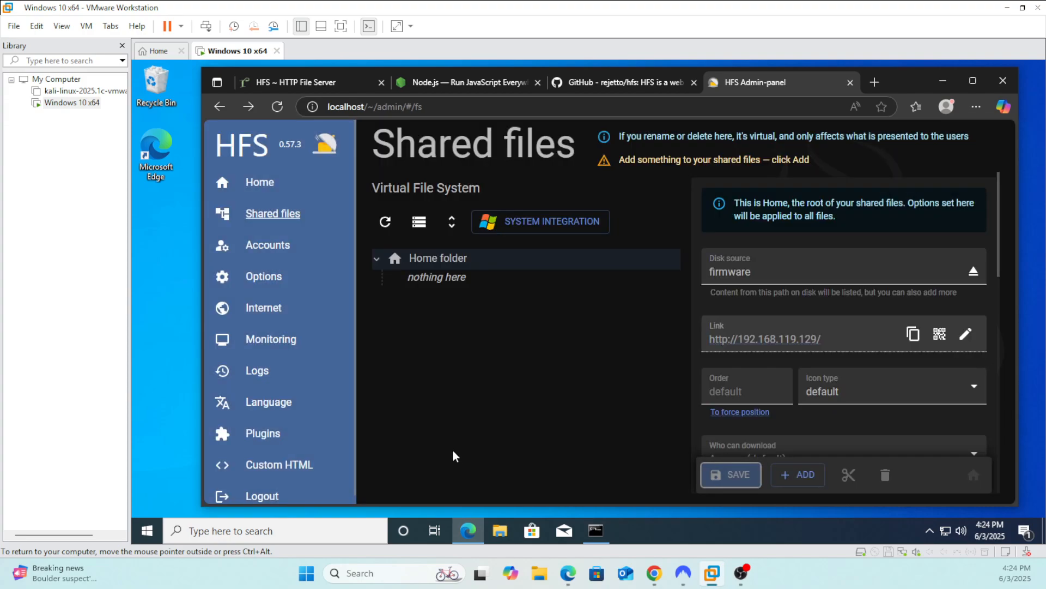
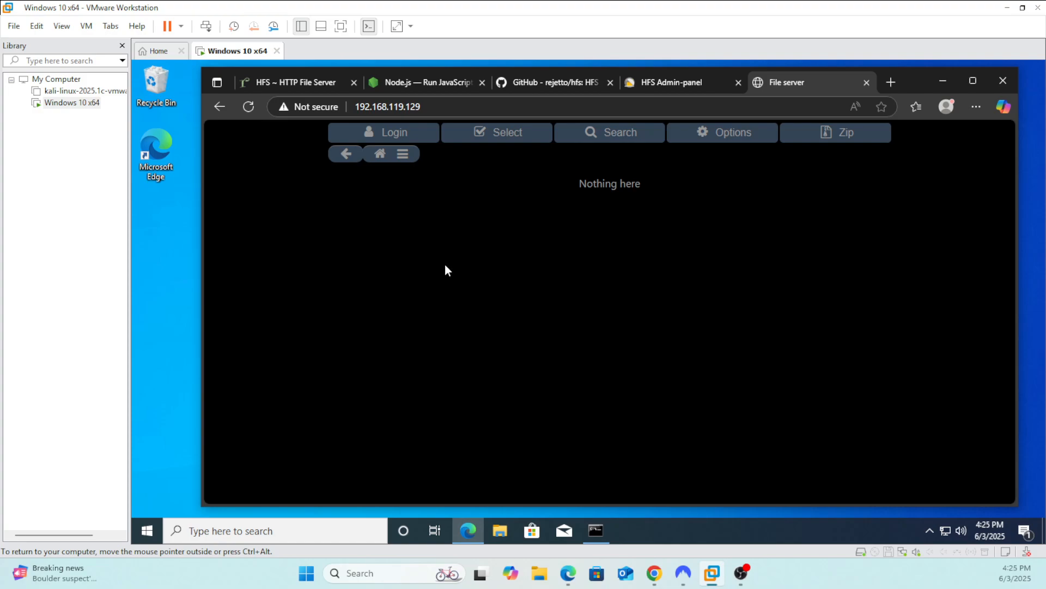
Save the Home folder's settings with the firmware disk source in the Admin-panel and return to the file server page at 192.168.119.129
left_click(674, 85)
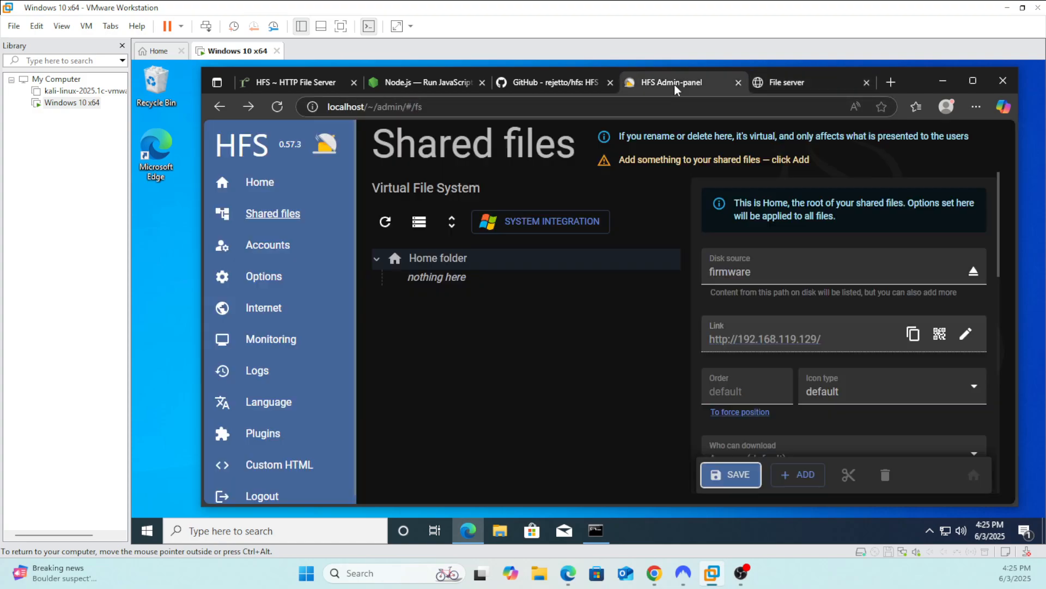
left_click(731, 474)
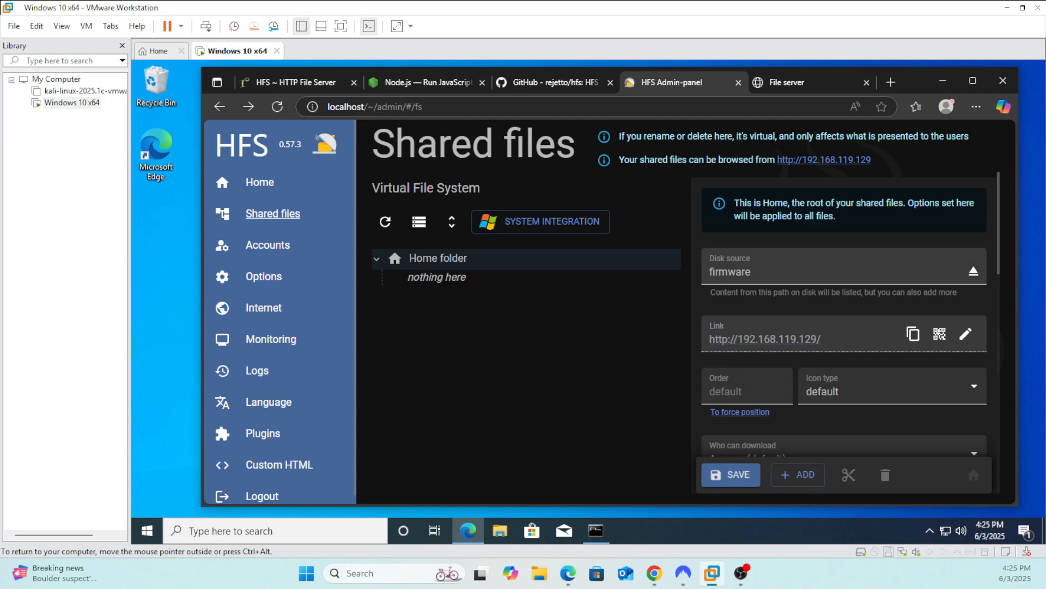
left_click(803, 86)
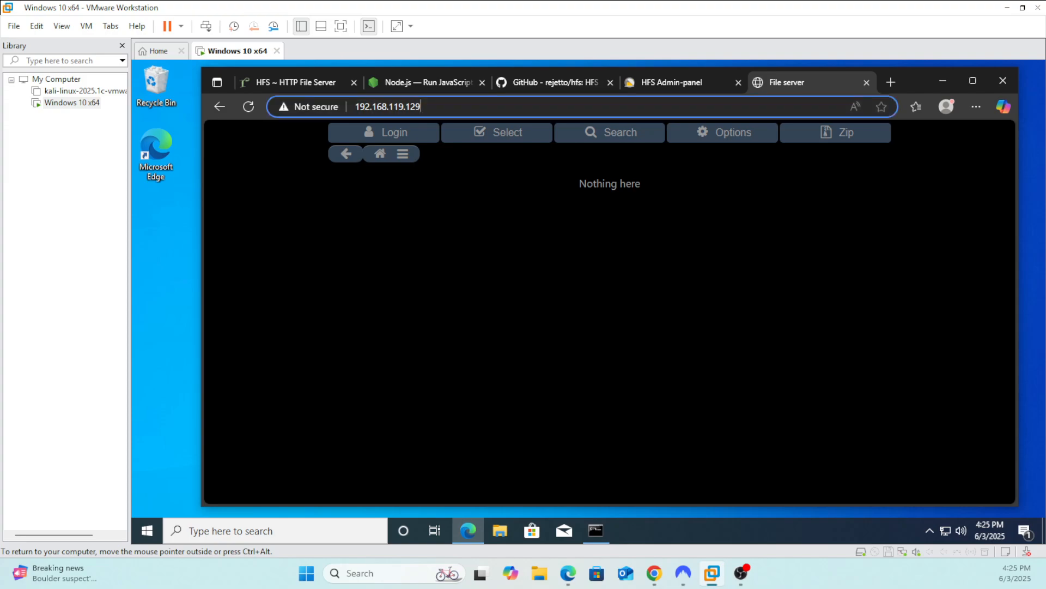
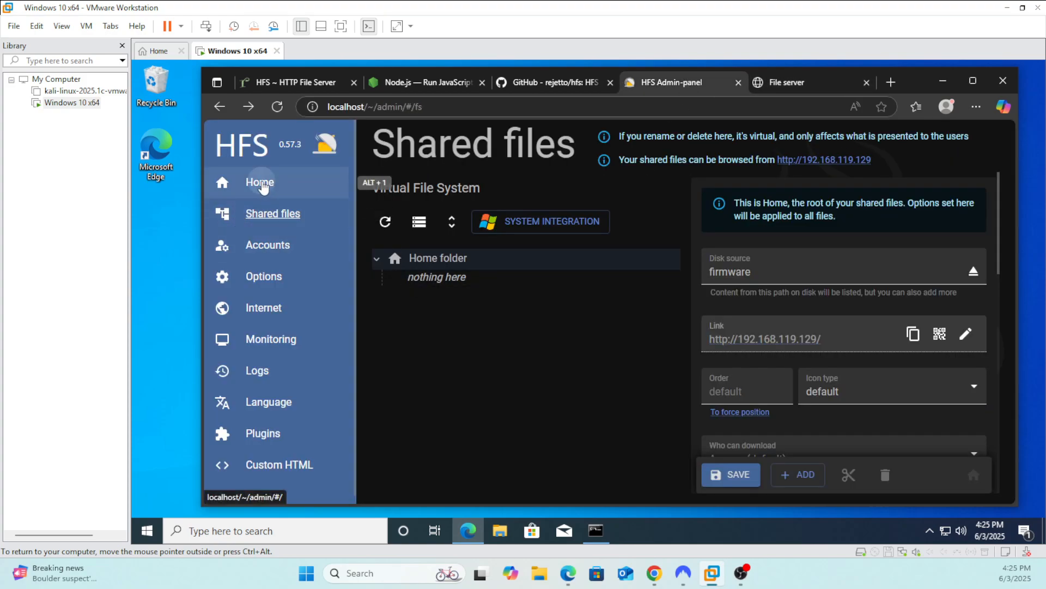
Reload the Shared files page and check which folder the Home folder's disk source points to
left_click(253, 182)
left_click(263, 221)
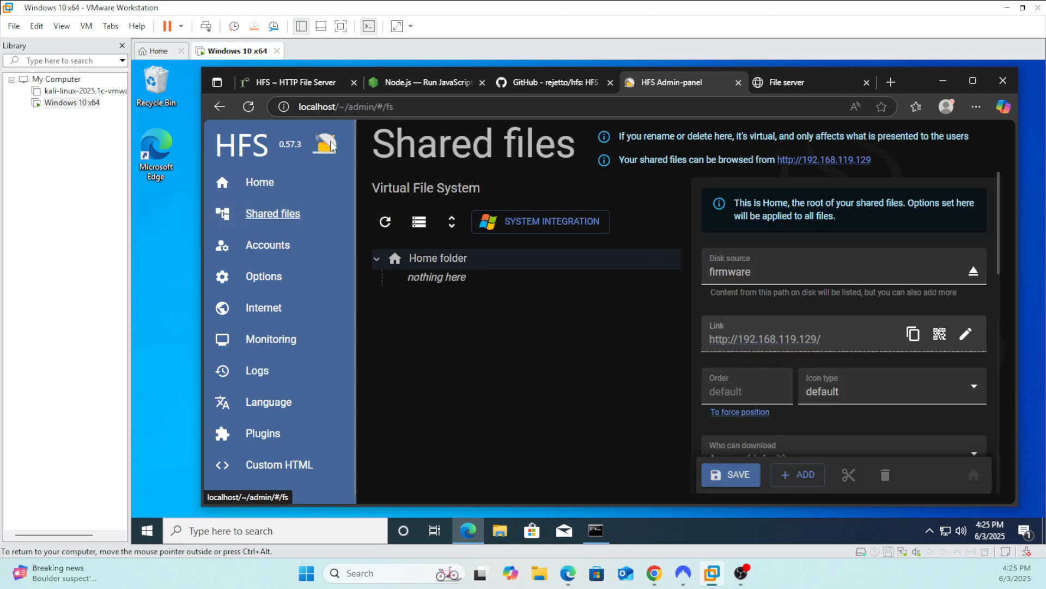
left_click(972, 271)
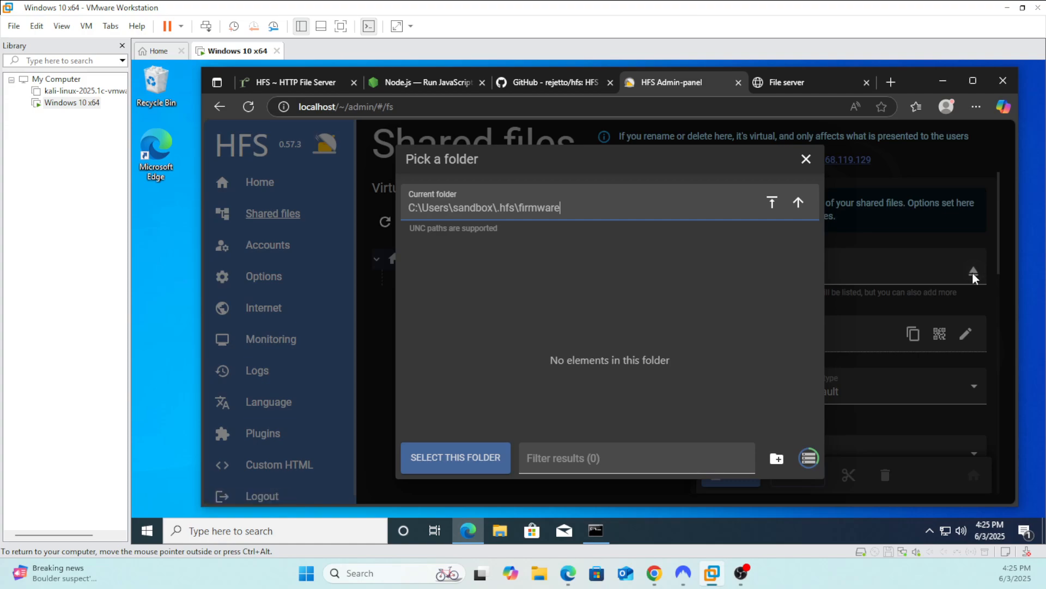
left_click(806, 159)
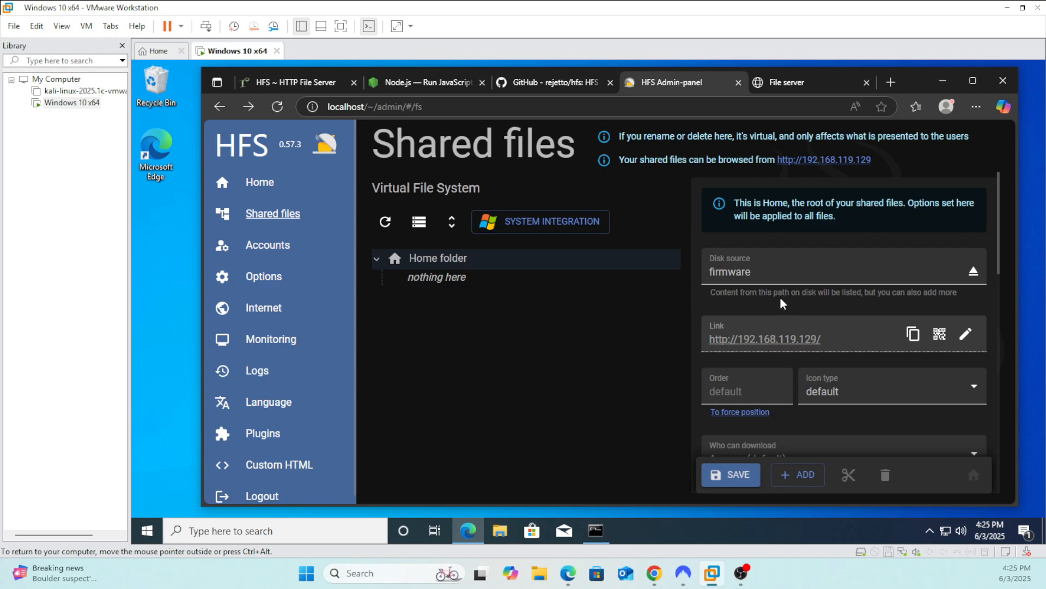
Copy the path C:\Users\sandbox\.hfs\firmware from the Home folder's disk source picker and open File Explorer with its address ready for entry
left_click(973, 271)
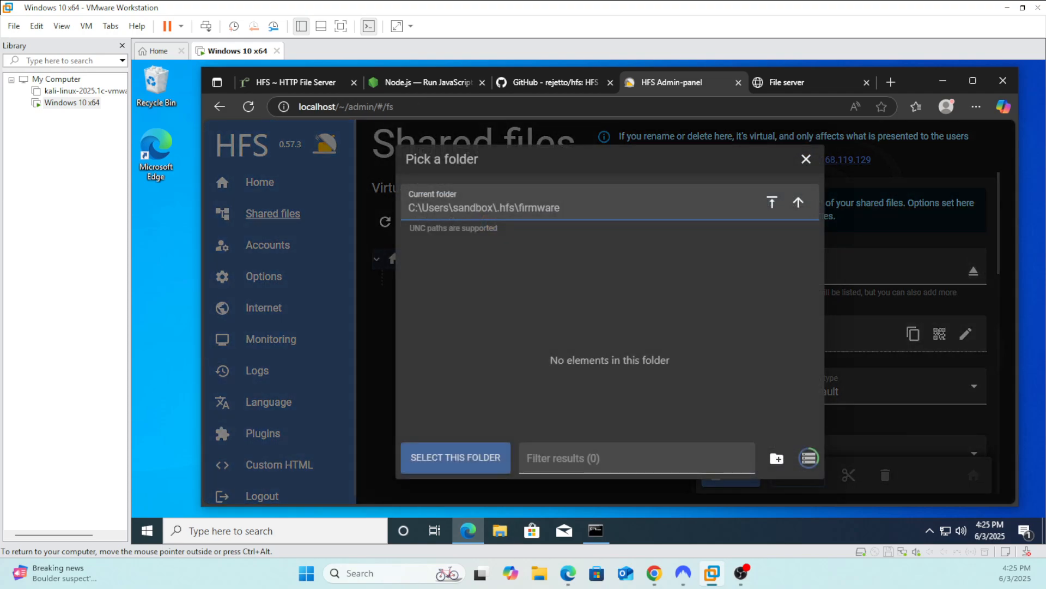
key("ctrl+a")
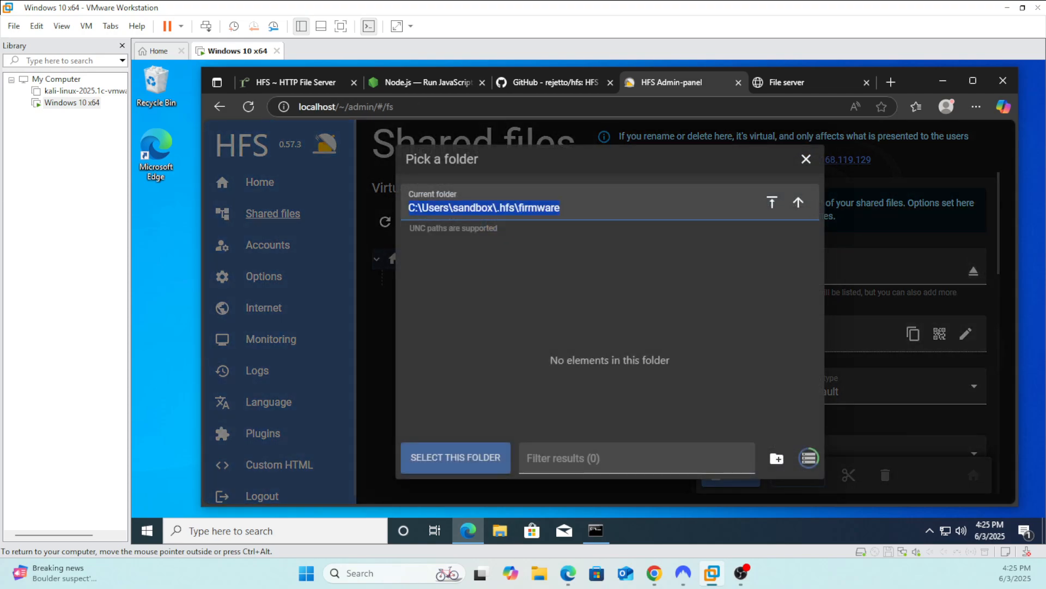
left_click(805, 160)
left_click(500, 530)
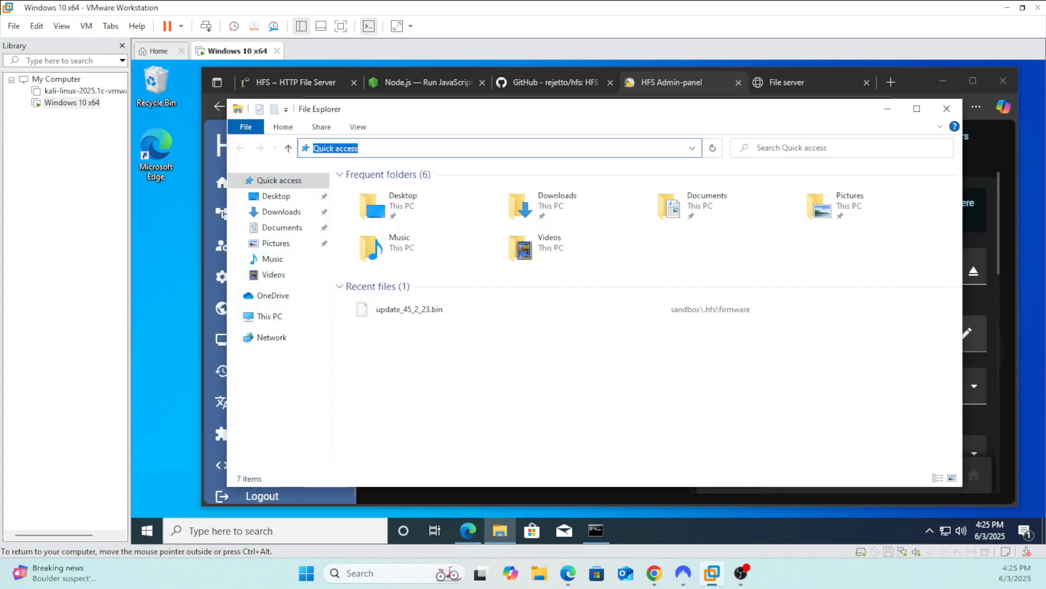
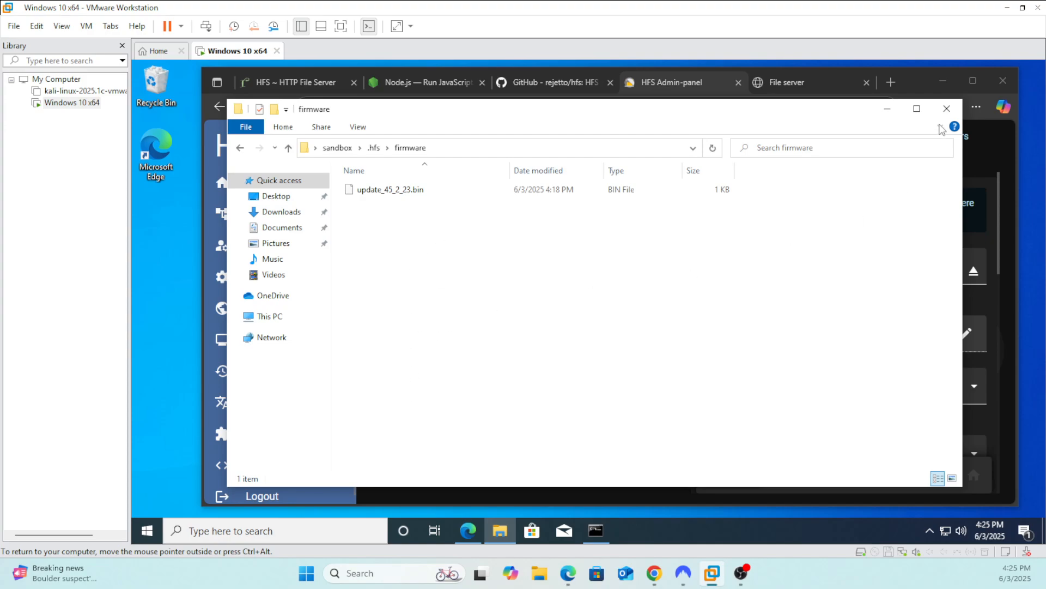
Close the File Explorer window of the firmware folder to return to the Shared files page
left_click(947, 108)
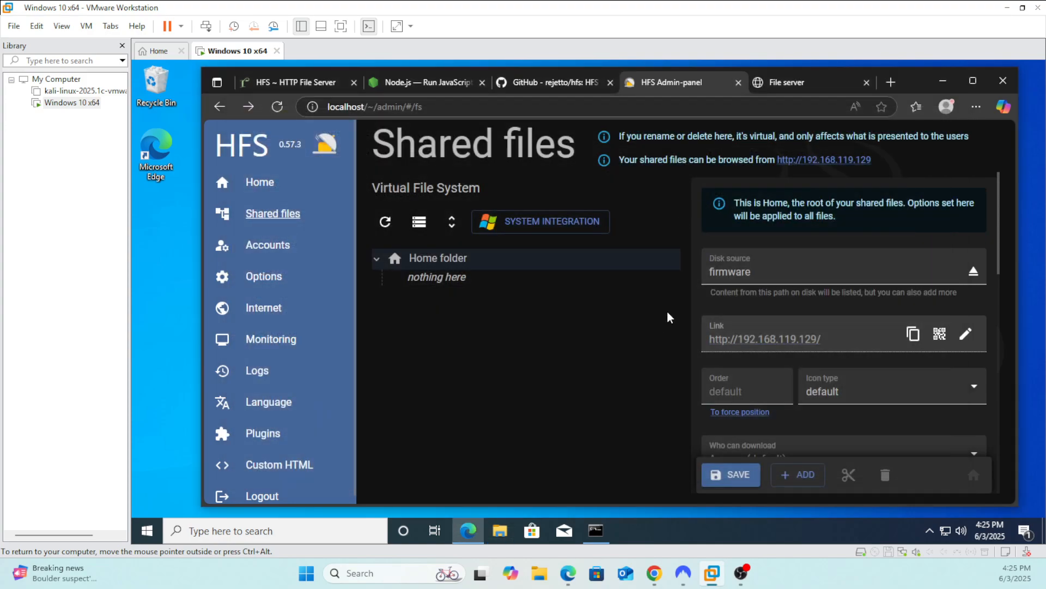